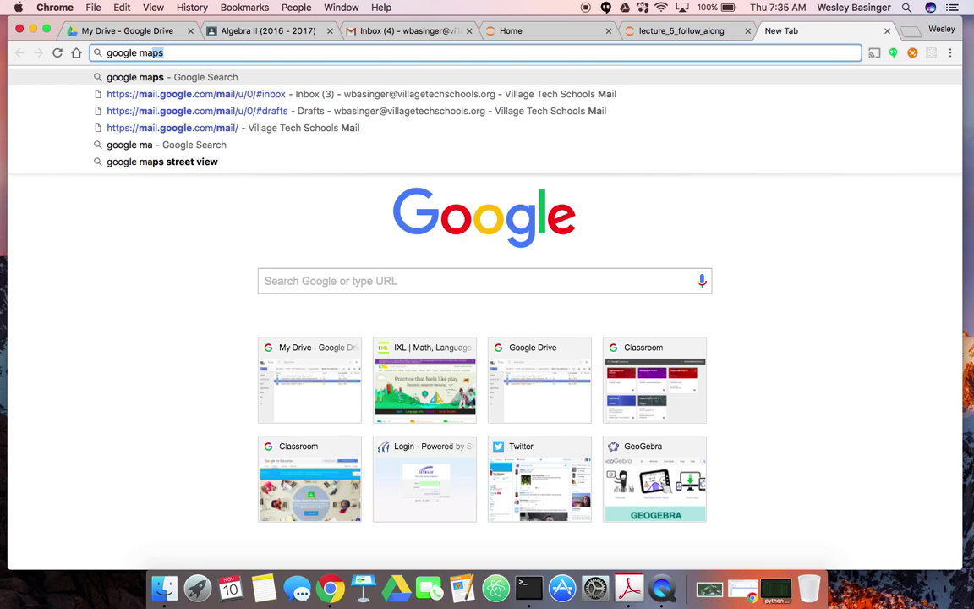
# - Open Google Maps from a web search for "google maps" and bring central Florida into view
pyautogui.press('Return')
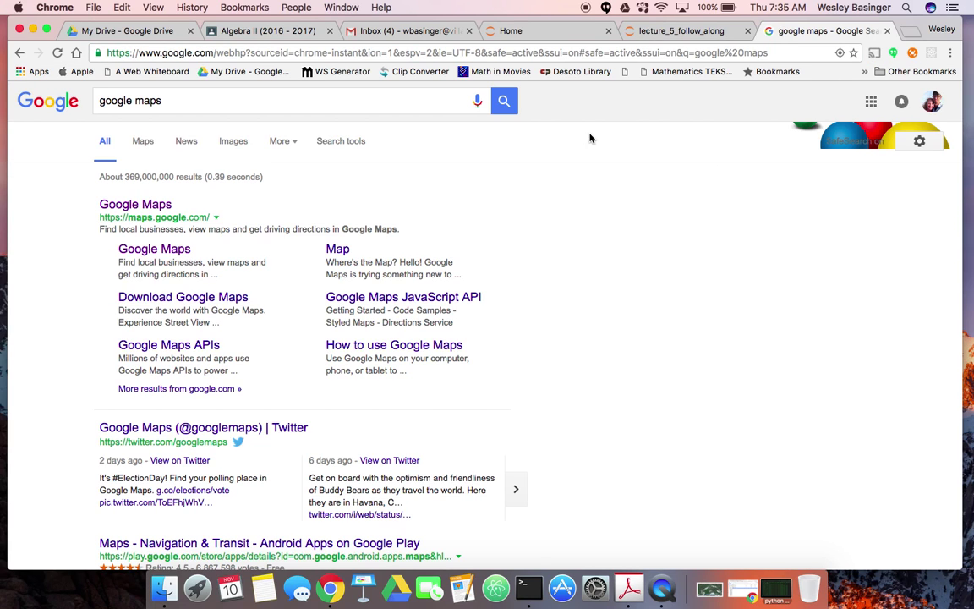
pyautogui.click(126, 205)
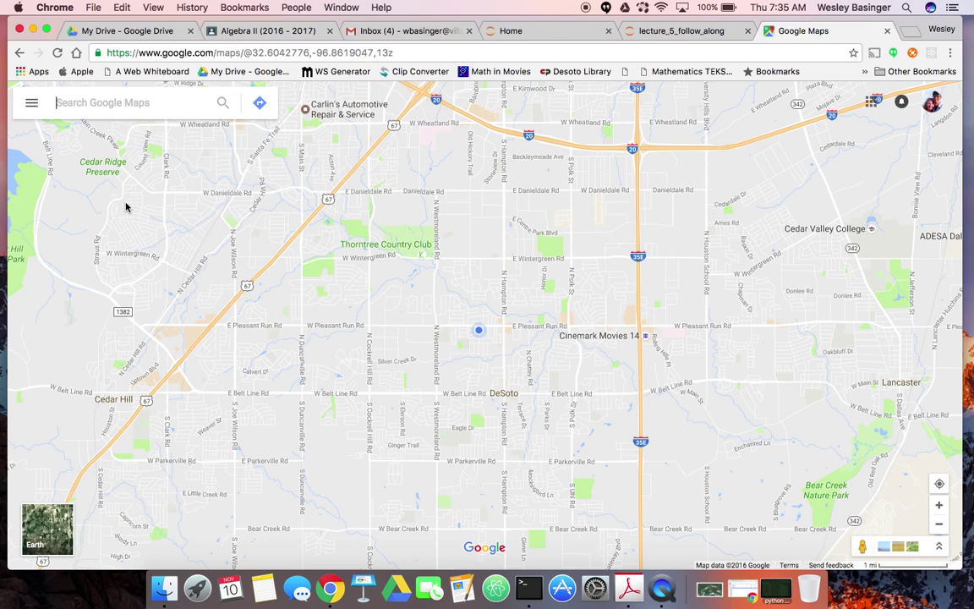
pyautogui.scroll(-10, 472, 247)
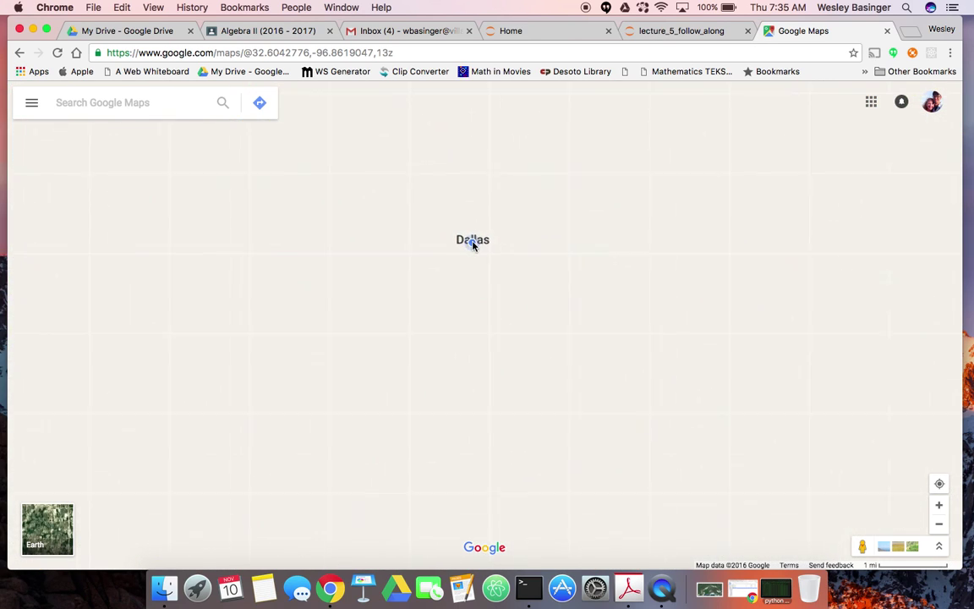
pyautogui.scroll(-3, 472, 243)
pyautogui.moveTo(528, 331); pyautogui.dragTo(445, 387)
pyautogui.scroll(5, 372, 302)
pyautogui.scroll(4, 445, 387)
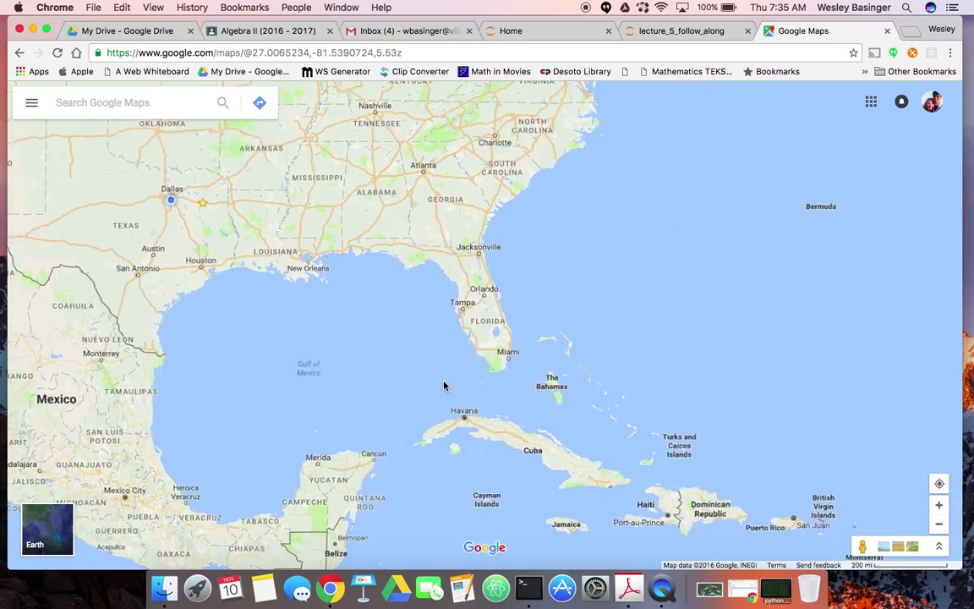
pyautogui.scroll(4, 411, 378)
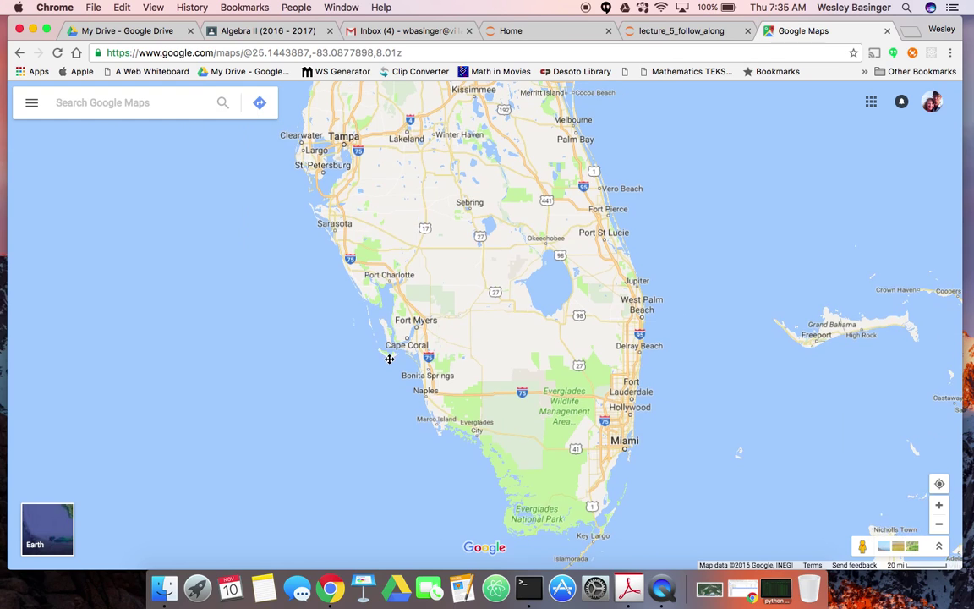
pyautogui.moveTo(406, 349); pyautogui.dragTo(407, 443)
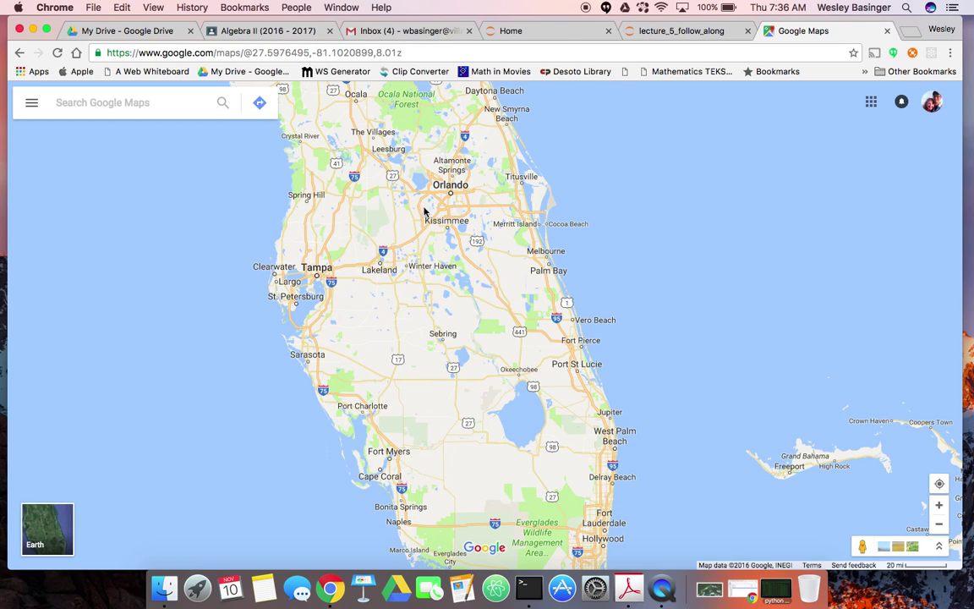
# - Find Orlando, FL on the map and dismiss the search suggestions
pyautogui.click(101, 101)
pyautogui.write('orland')
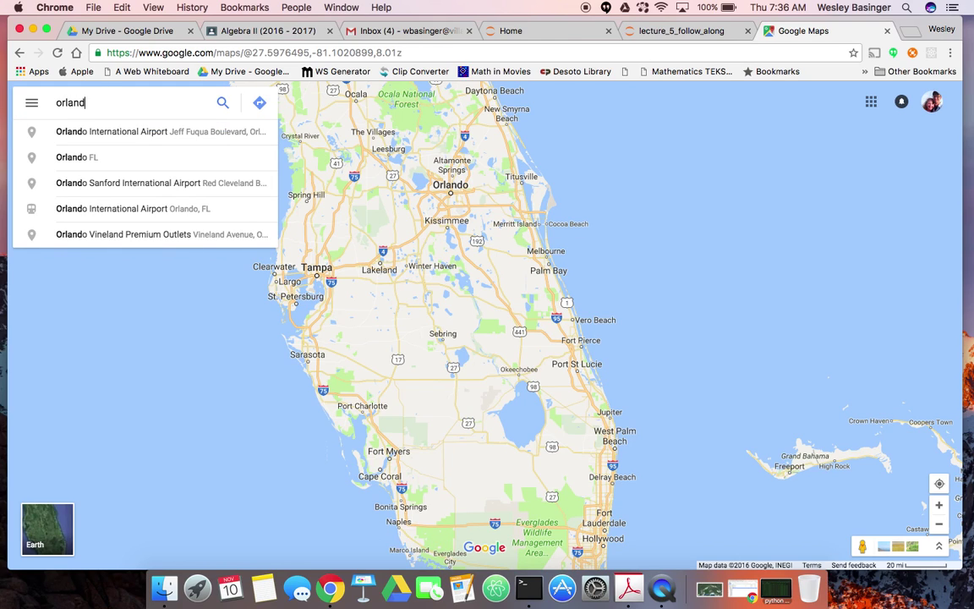
pyautogui.click(225, 166)
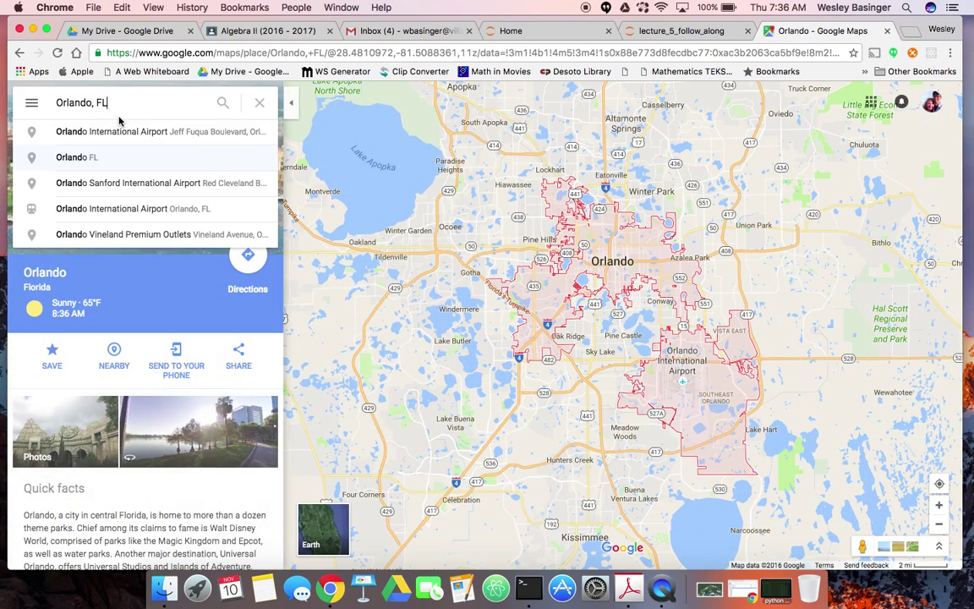
pyautogui.press('Escape')
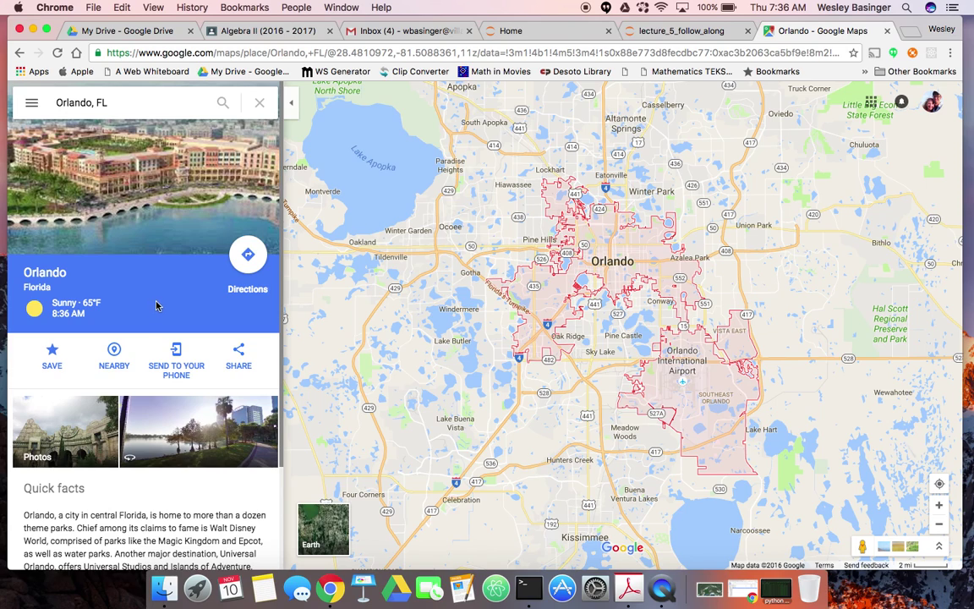
# - Get directions to Orlando, FL with Tampa, FL as the starting point
pyautogui.click(248, 257)
pyautogui.click(248, 257)
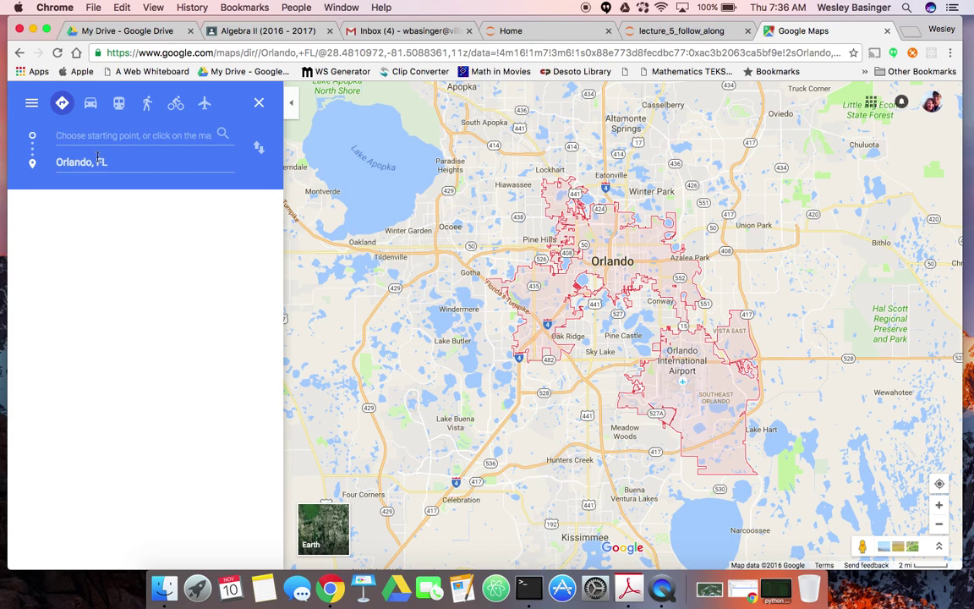
pyautogui.write('Tamp')
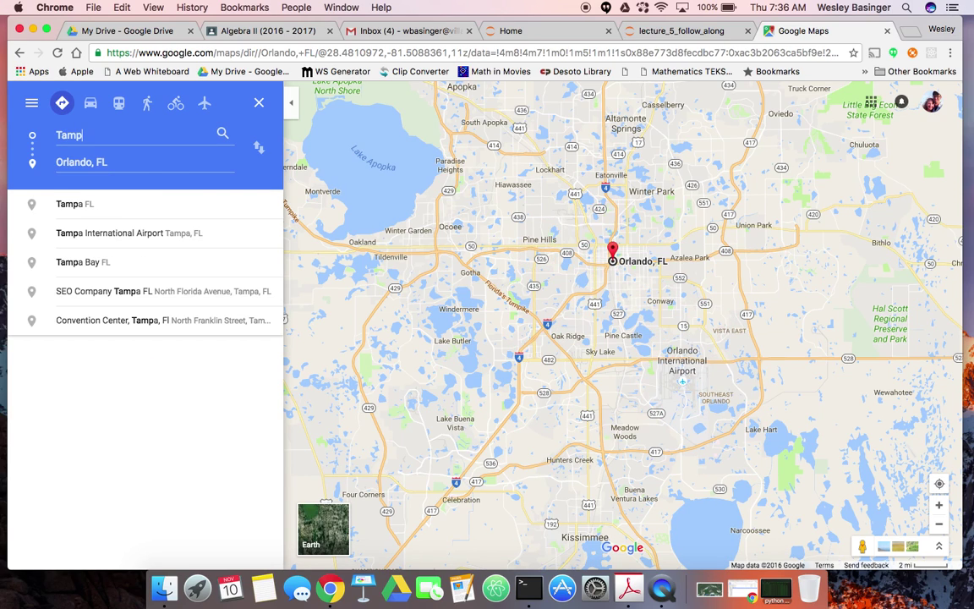
pyautogui.write('a')
pyautogui.press('Return')
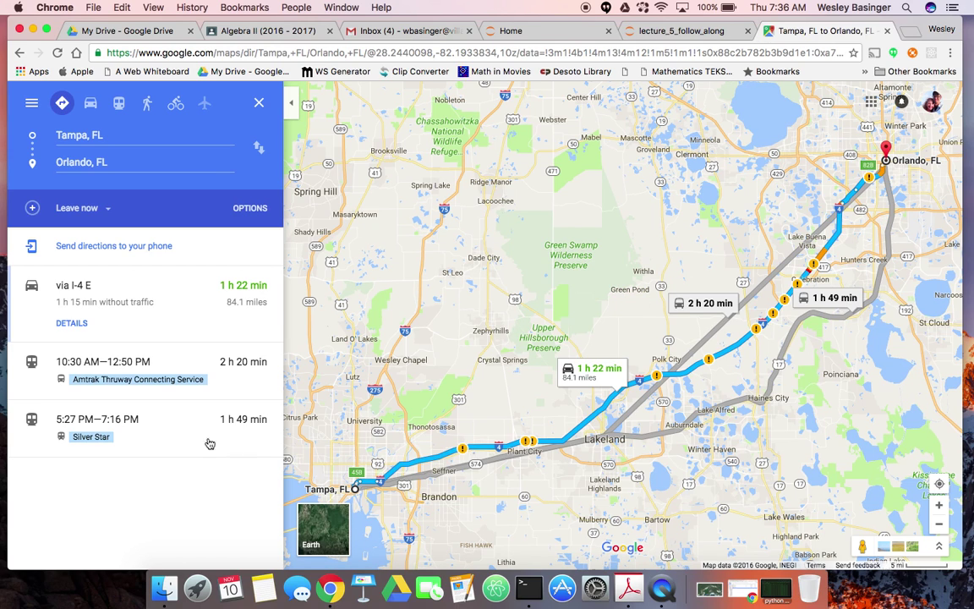
pyautogui.moveTo(430, 383); pyautogui.dragTo(435, 338)
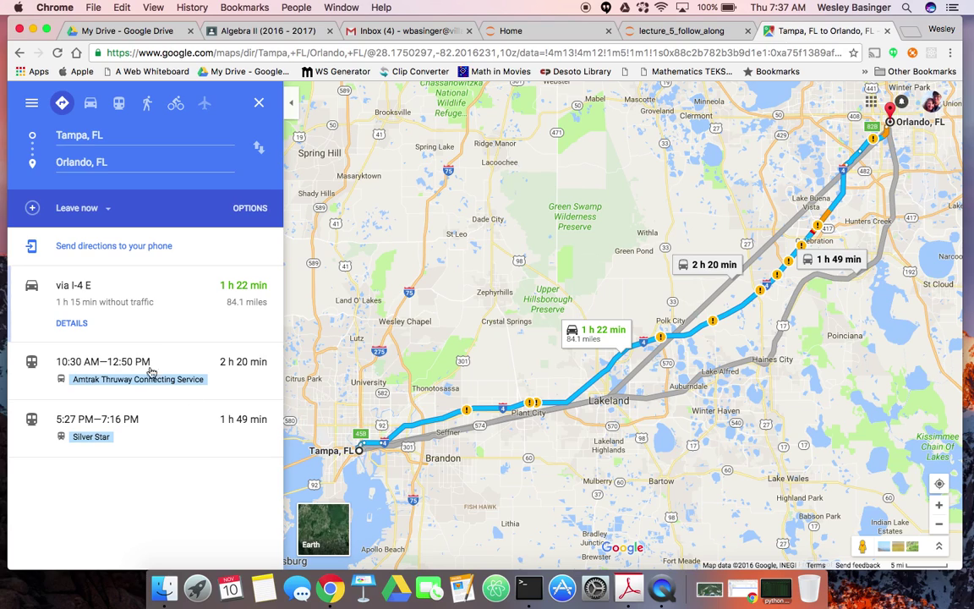
# - Examine the map of northern Brazil around Manaus, Manacapuru and Manicoré in the State of Amazonas
pyautogui.scroll(-5, 515, 369)
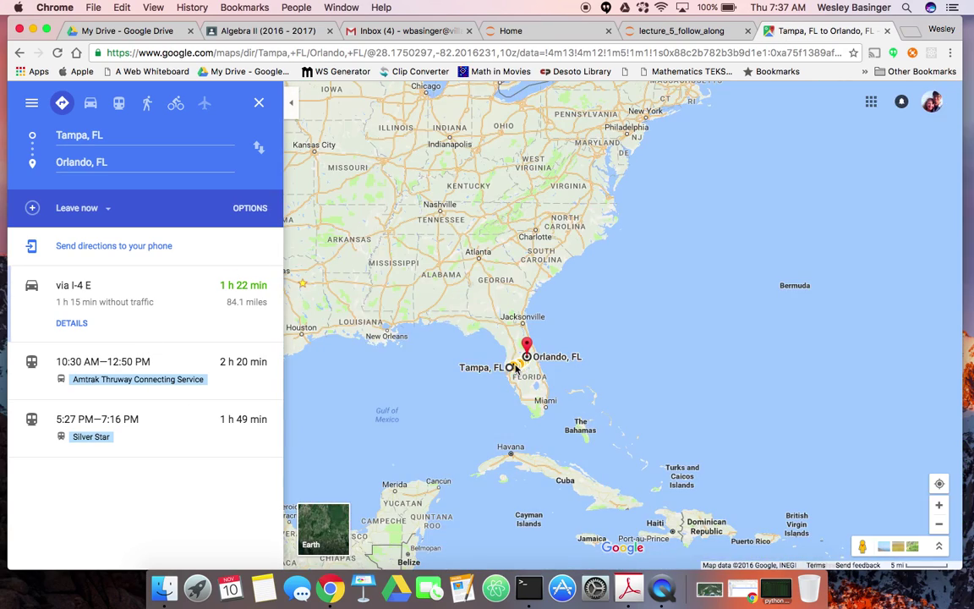
pyautogui.moveTo(437, 365); pyautogui.dragTo(457, 4)
pyautogui.moveTo(930, 296); pyautogui.dragTo(674, 337)
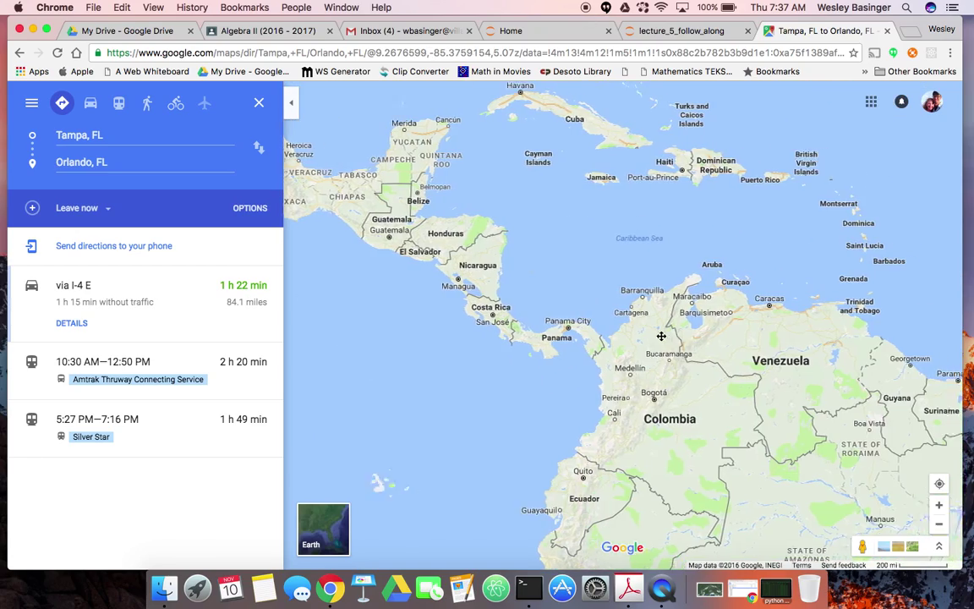
pyautogui.moveTo(443, 388); pyautogui.dragTo(439, 191)
pyautogui.moveTo(525, 324); pyautogui.dragTo(423, 276)
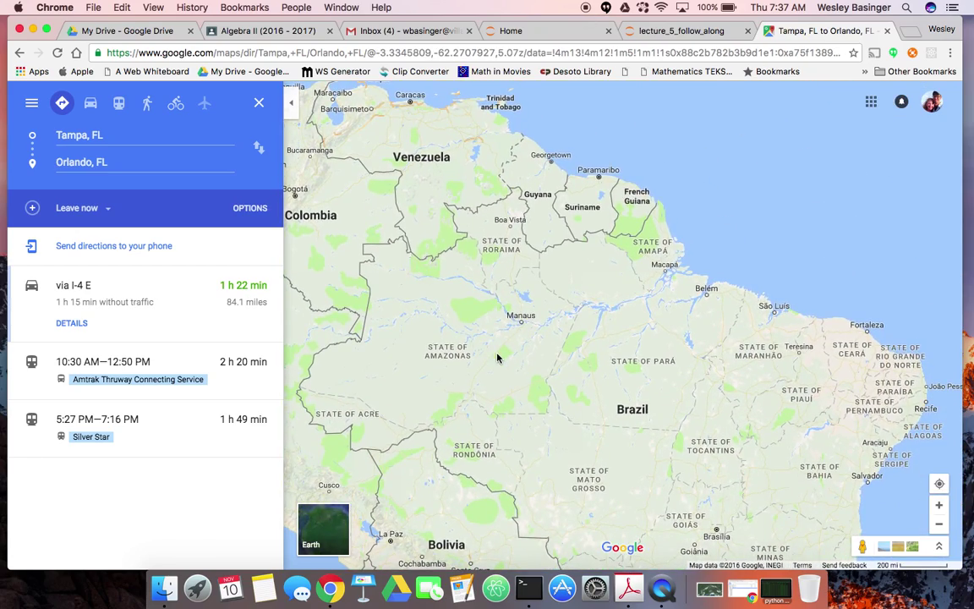
pyautogui.scroll(3, 497, 357)
pyautogui.scroll(2, 508, 362)
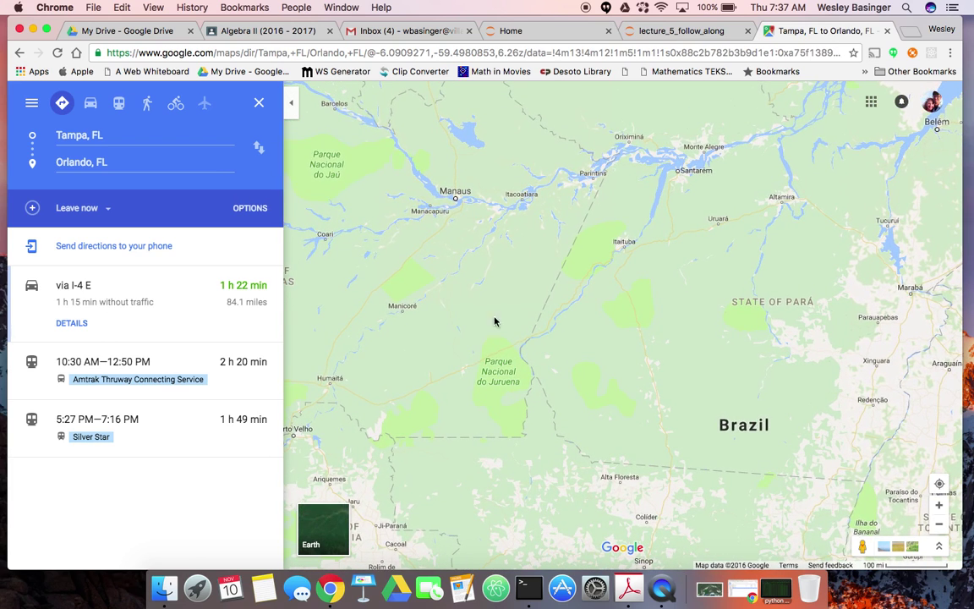
pyautogui.moveTo(450, 290); pyautogui.dragTo(502, 294)
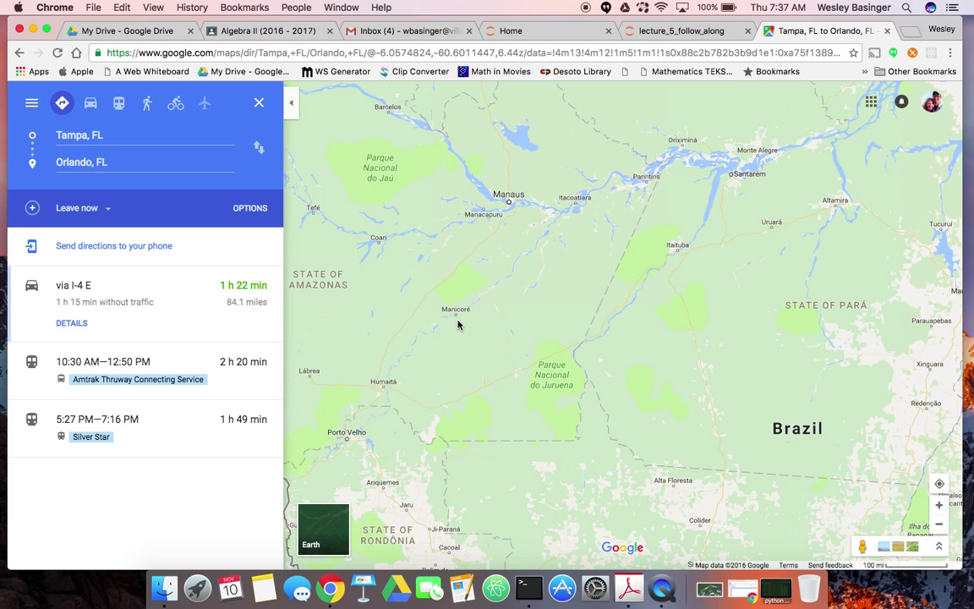
# - Replace the starting point of the directions with Manacapuru - State of Amazonas, Brazil
pyautogui.click(93, 132)
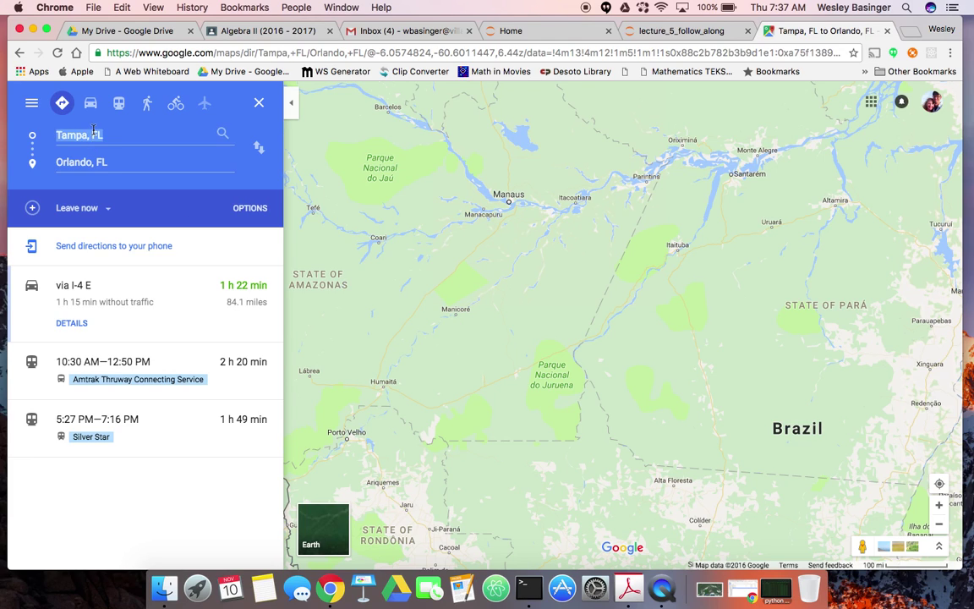
pyautogui.press('BackSpace')
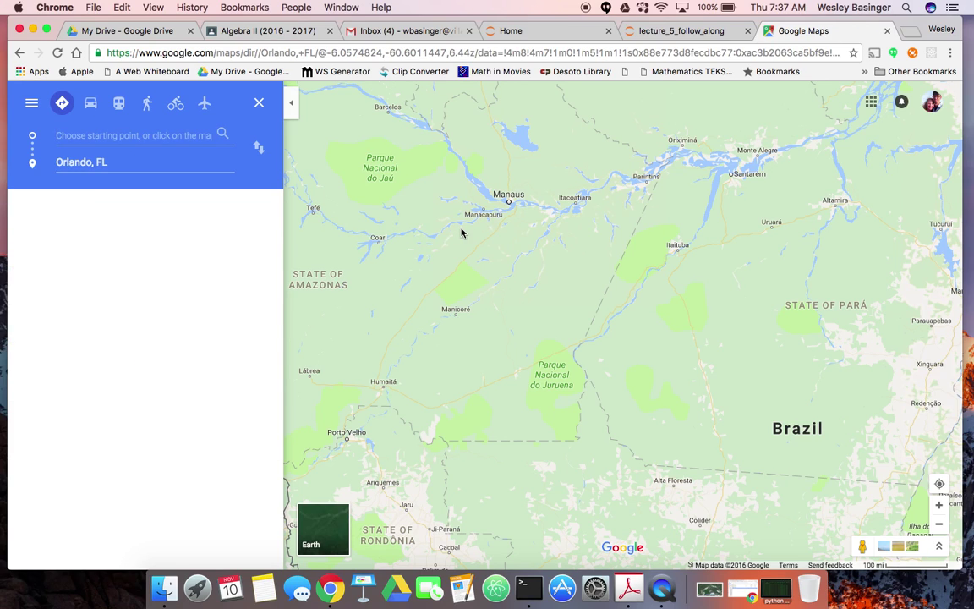
pyautogui.write('maaca')
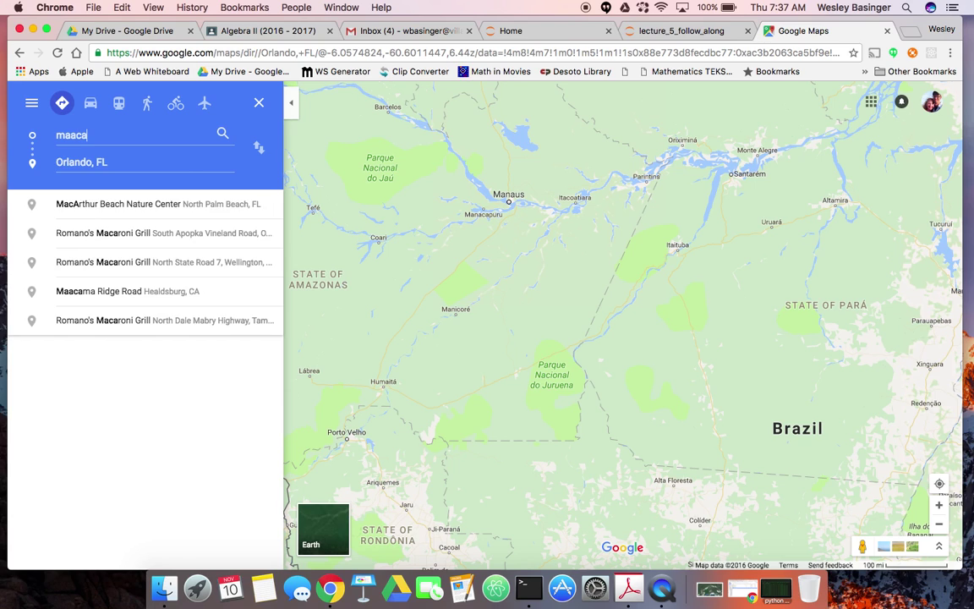
pyautogui.press('BackSpace')
pyautogui.press('BackSpace')
pyautogui.write('naca')
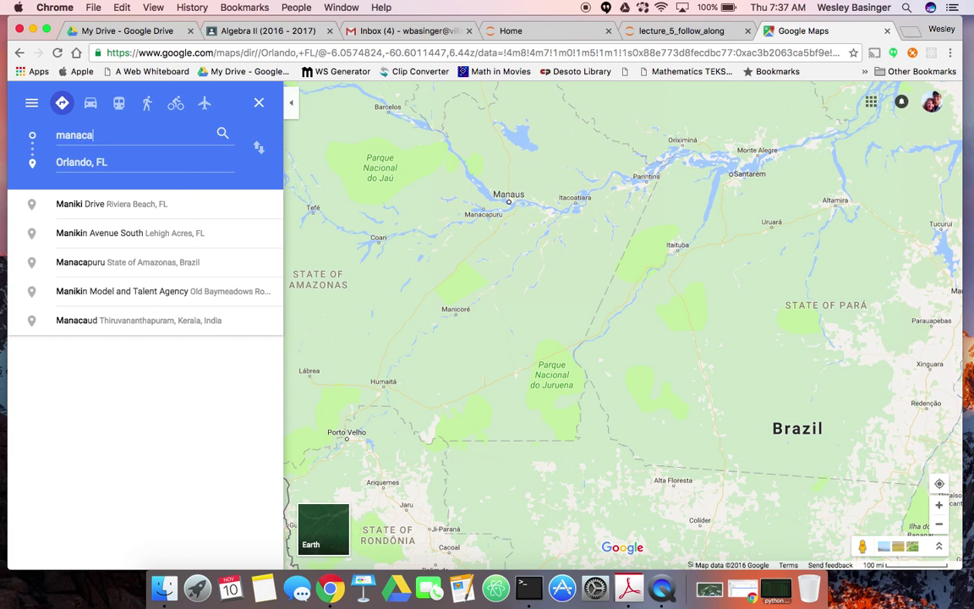
pyautogui.press('Down')
pyautogui.press('Down')
pyautogui.press('Down')
pyautogui.press('Down')
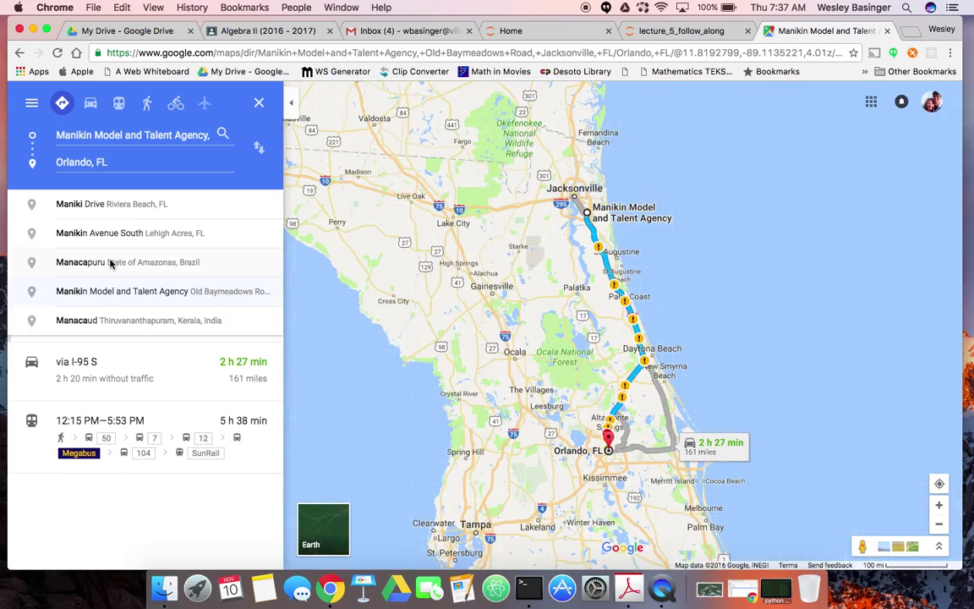
pyautogui.click(109, 261)
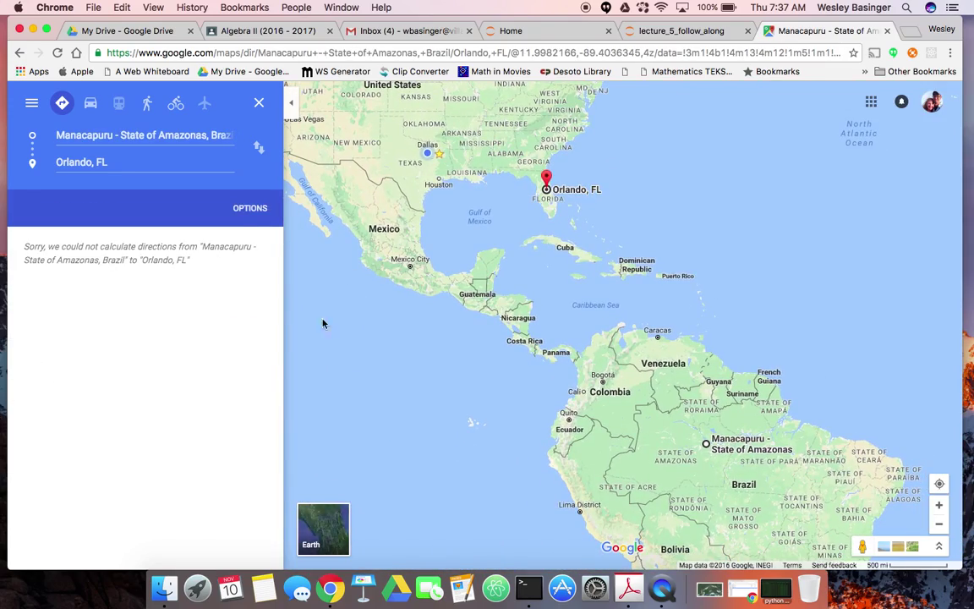
# - Replace the destination with Manicoré - State of Amazonas, Brazil to get the route from Manacapuru
pyautogui.click(136, 167)
pyautogui.press('BackSpace')
pyautogui.press('BackSpace')
pyautogui.press('BackSpace')
pyautogui.press('BackSpace')
pyautogui.press('BackSpace')
pyautogui.press('BackSpace')
pyautogui.press('BackSpace')
pyautogui.press('BackSpace')
pyautogui.press('BackSpace')
pyautogui.press('BackSpace')
pyautogui.press('BackSpace')
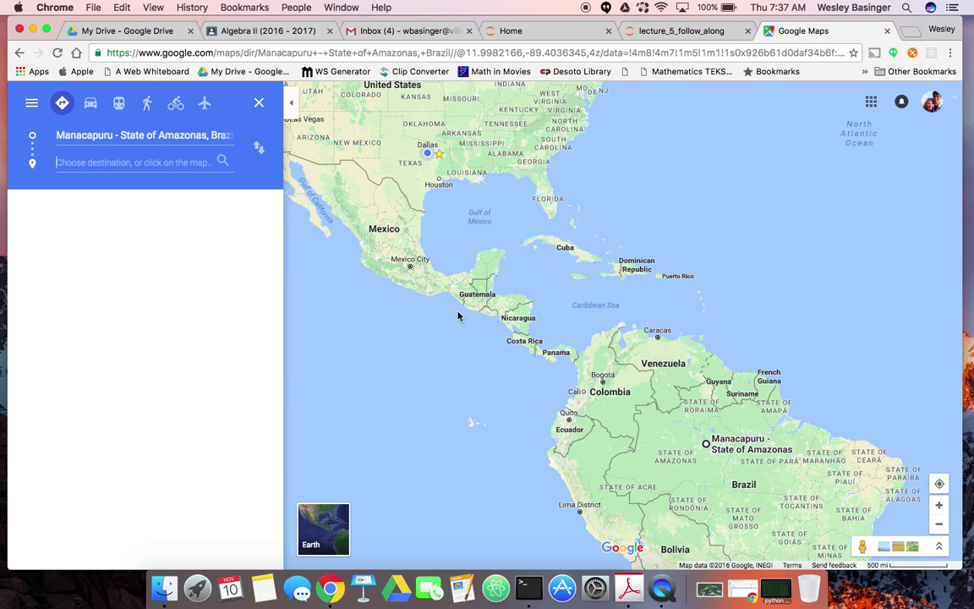
pyautogui.scroll(5, 474, 322)
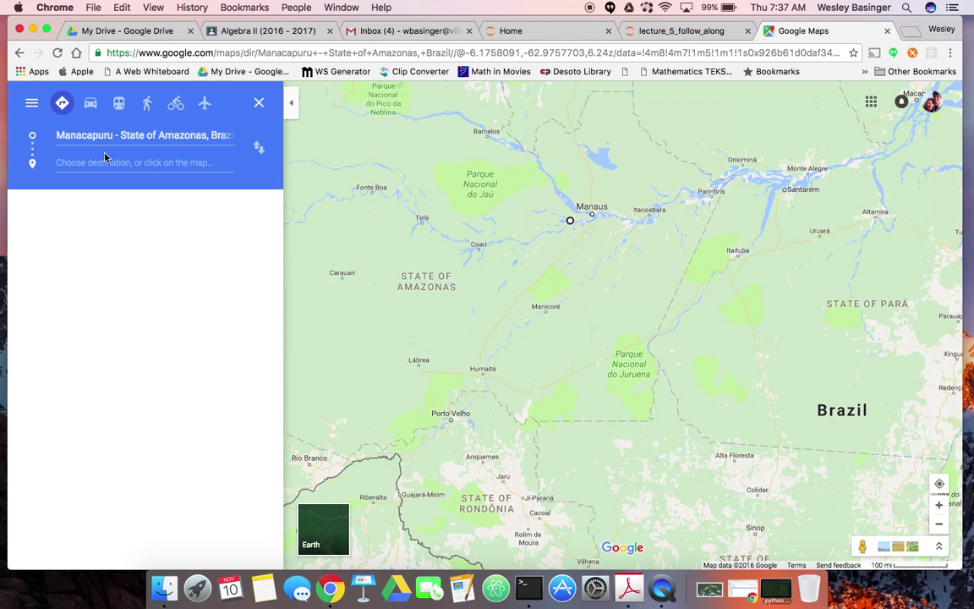
pyautogui.write('mani')
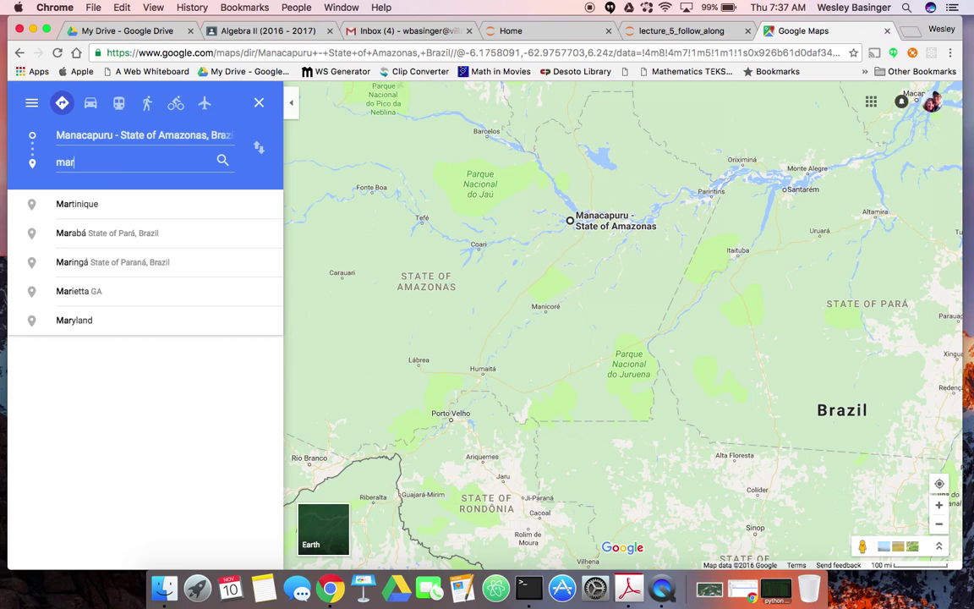
pyautogui.press('Return')
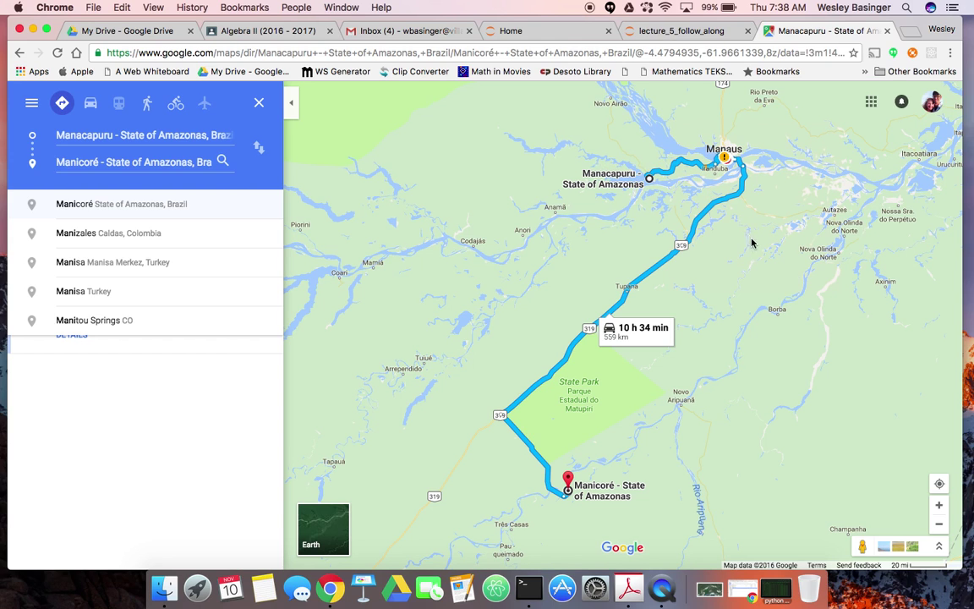
# - Change the destination to Coari - State of Amazonas, Brazil, and highlight the text shown in place of the route
pyautogui.moveTo(759, 253); pyautogui.dragTo(700, 232)
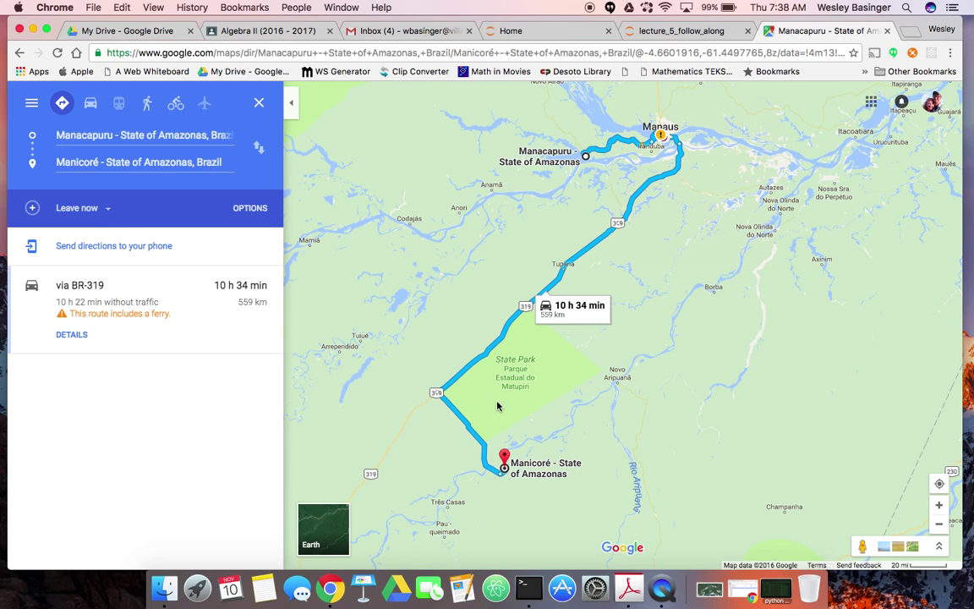
pyautogui.moveTo(498, 408); pyautogui.dragTo(490, 264)
pyautogui.moveTo(445, 382); pyautogui.dragTo(782, 365)
pyautogui.moveTo(563, 221); pyautogui.dragTo(592, 396)
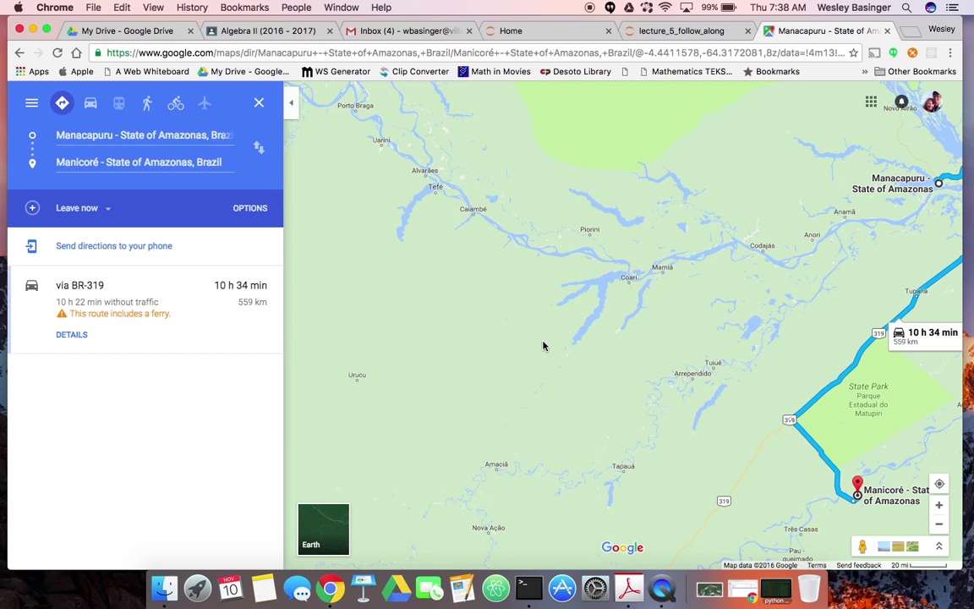
pyautogui.moveTo(640, 319); pyautogui.dragTo(561, 321)
pyautogui.moveTo(674, 321); pyautogui.dragTo(600, 318)
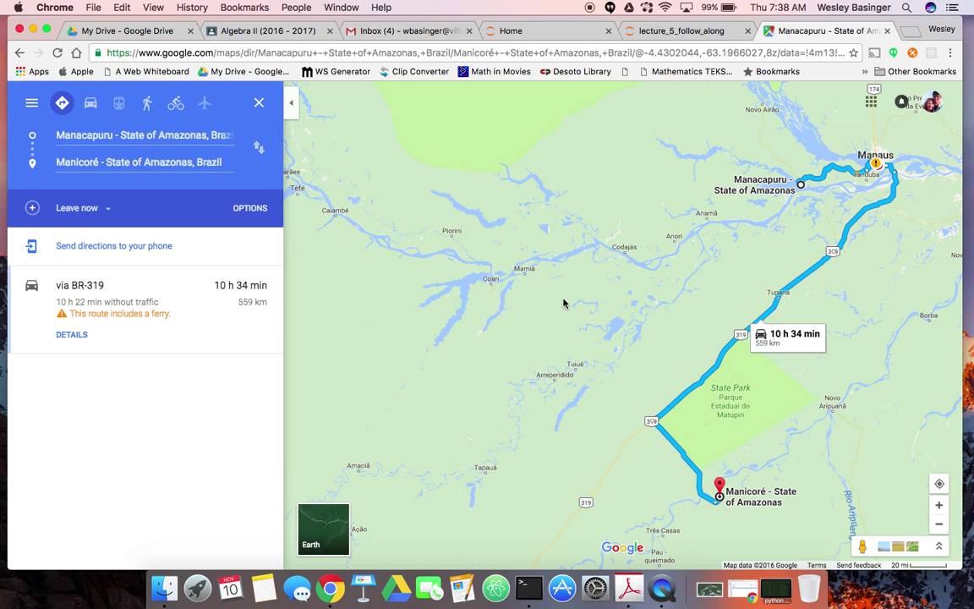
pyautogui.click(138, 134)
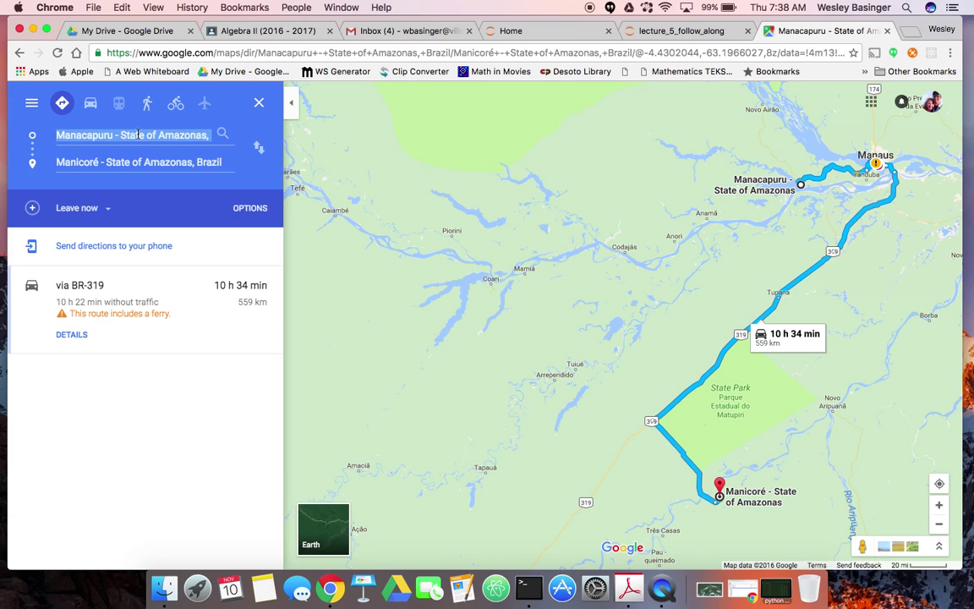
pyautogui.click(119, 162)
pyautogui.press('BackSpace')
pyautogui.write('coar')
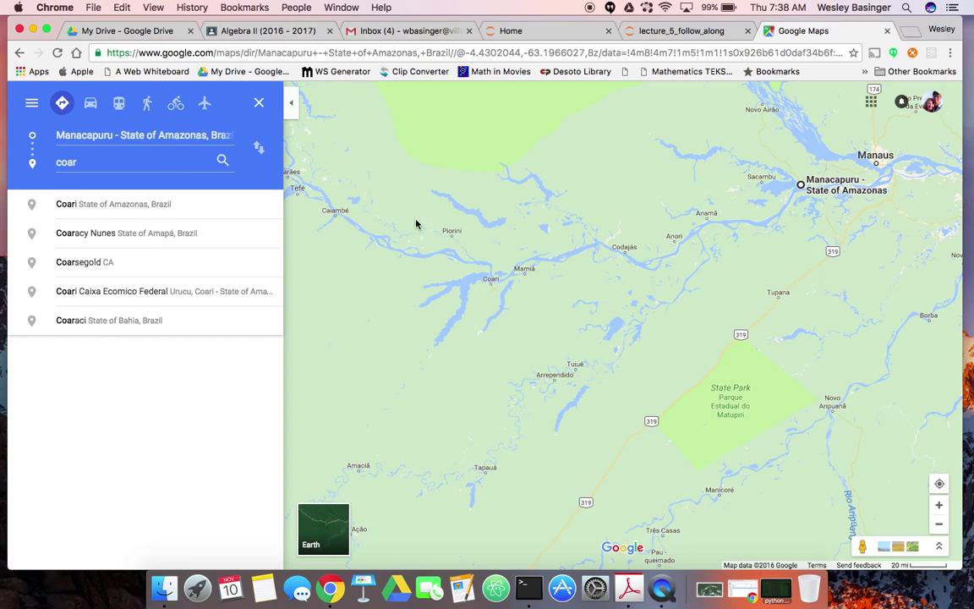
pyautogui.click(62, 203)
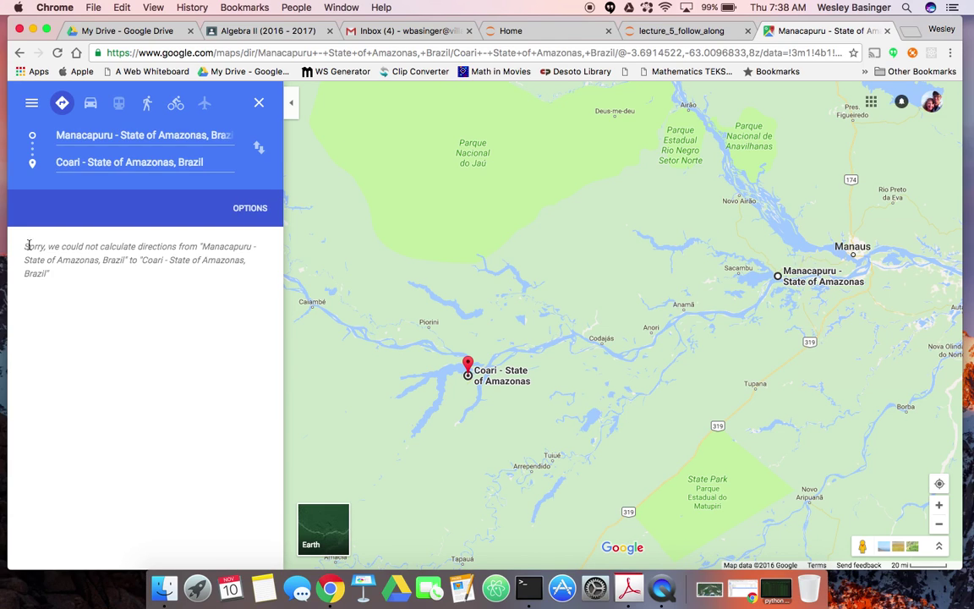
pyautogui.moveTo(27, 245); pyautogui.dragTo(193, 276)
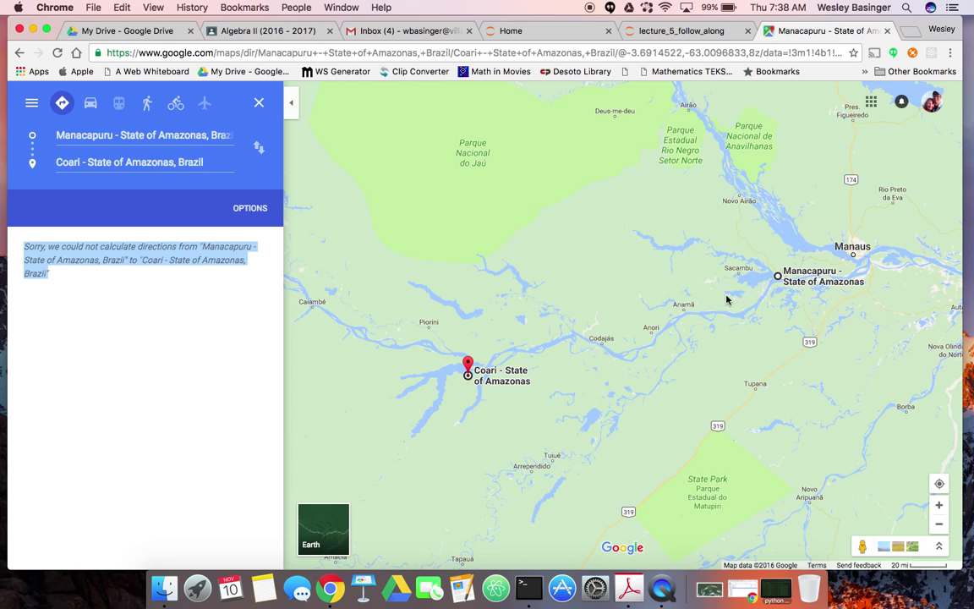
# - Hide the directions panel and switch the map between Coari and Manacapuru to Earth imagery
pyautogui.moveTo(761, 346); pyautogui.dragTo(728, 304)
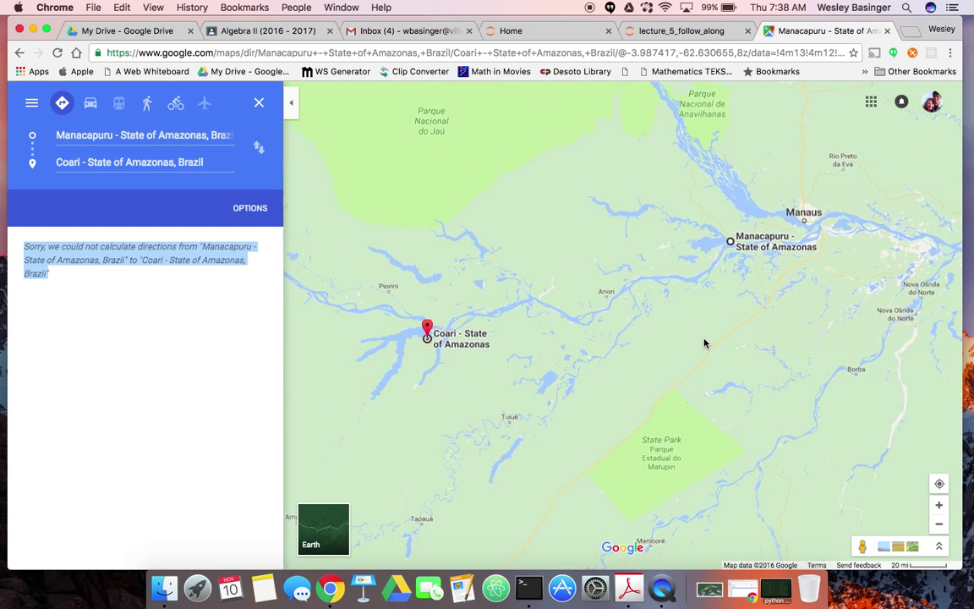
pyautogui.scroll(3, 704, 343)
pyautogui.moveTo(608, 315); pyautogui.dragTo(681, 322)
pyautogui.click(290, 102)
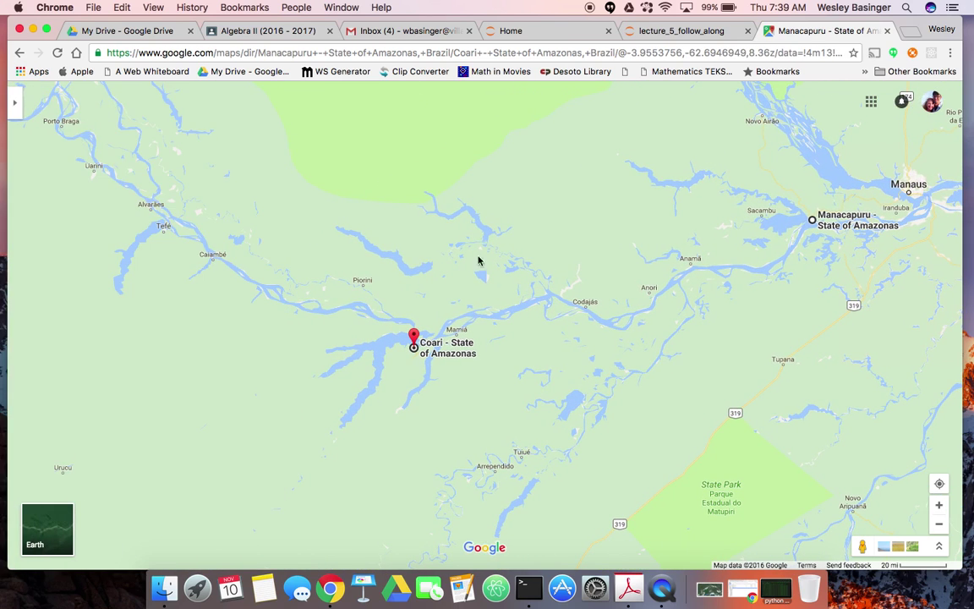
pyautogui.moveTo(532, 342); pyautogui.dragTo(437, 315)
pyautogui.scroll(2, 506, 387)
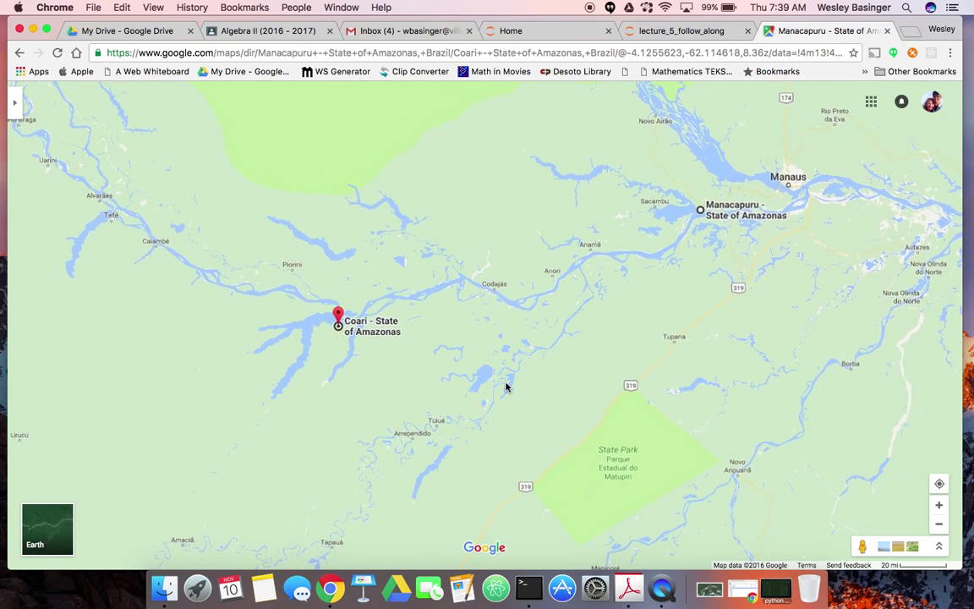
pyautogui.scroll(2, 507, 387)
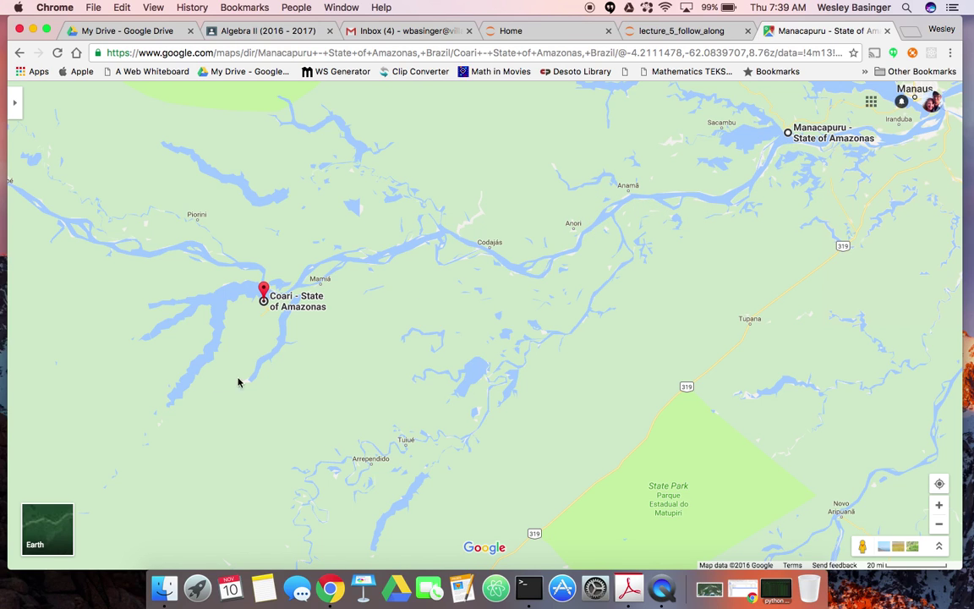
pyautogui.click(49, 511)
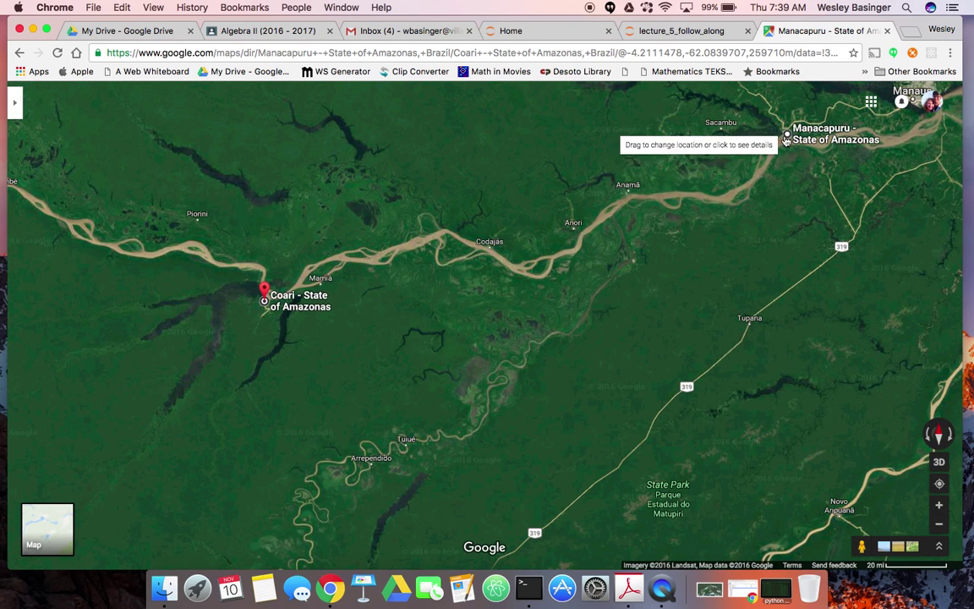
# - Measure the river distance from Manacapuru to Coari by tracing a path along the river's bends past Anamã, Anori and Codajás
pyautogui.rightClick(785, 138)
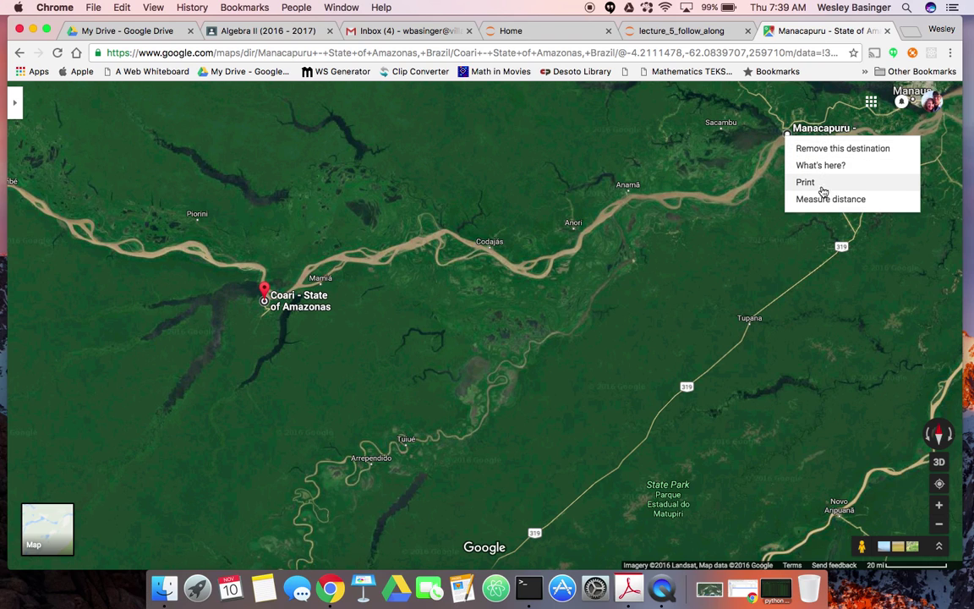
pyautogui.click(824, 199)
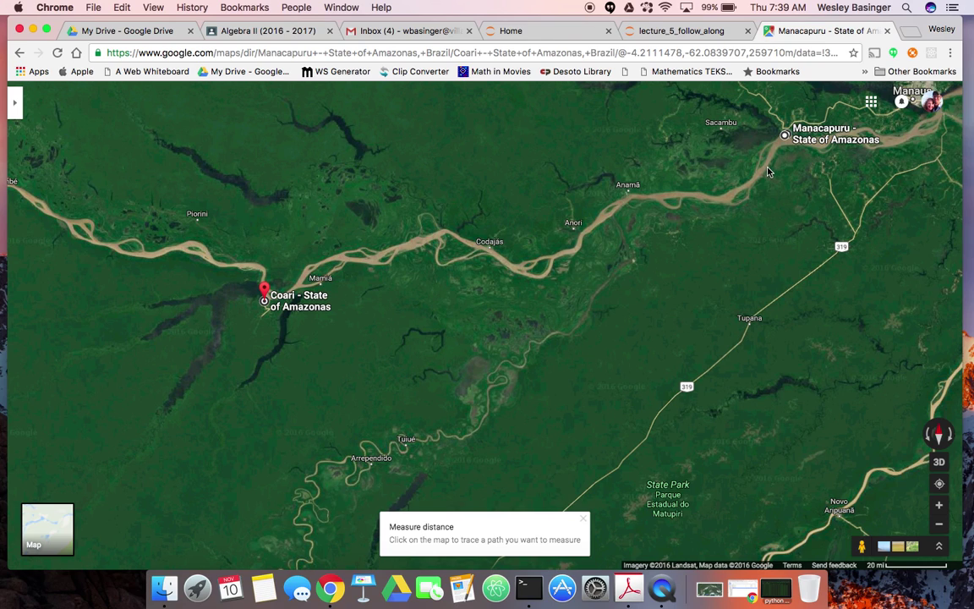
pyautogui.click(767, 170)
pyautogui.click(750, 185)
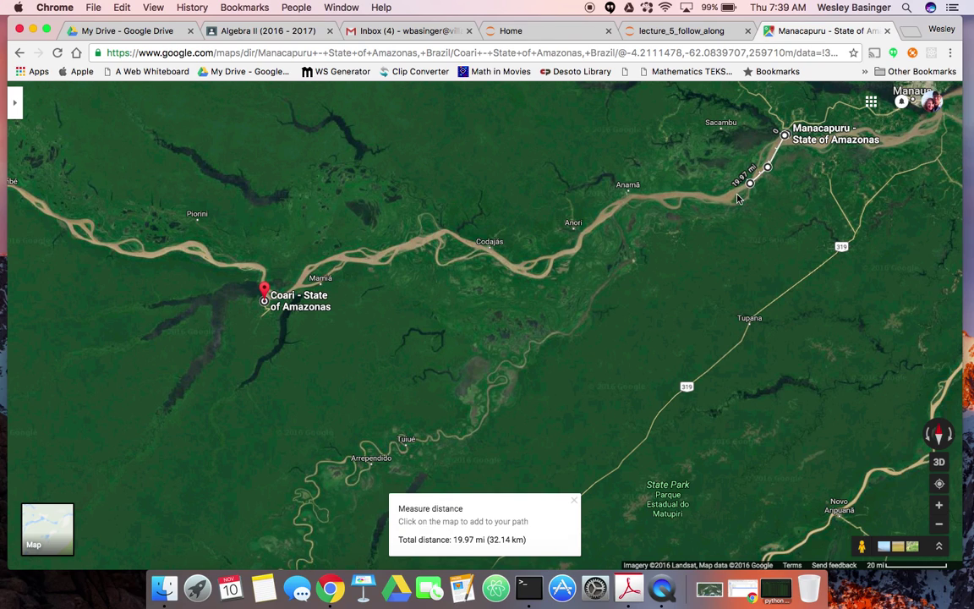
pyautogui.click(735, 196)
pyautogui.click(706, 198)
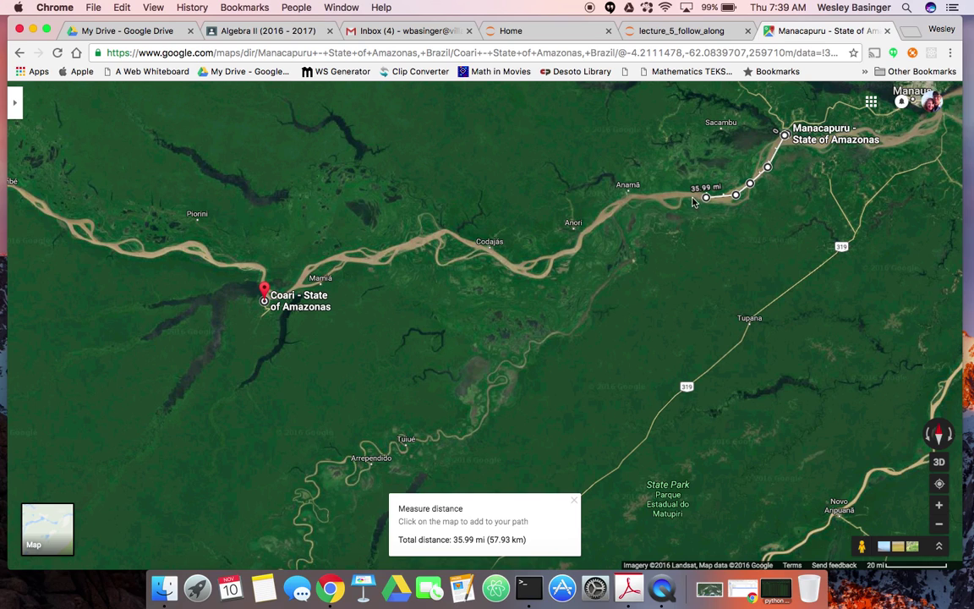
pyautogui.click(684, 197)
pyautogui.click(660, 197)
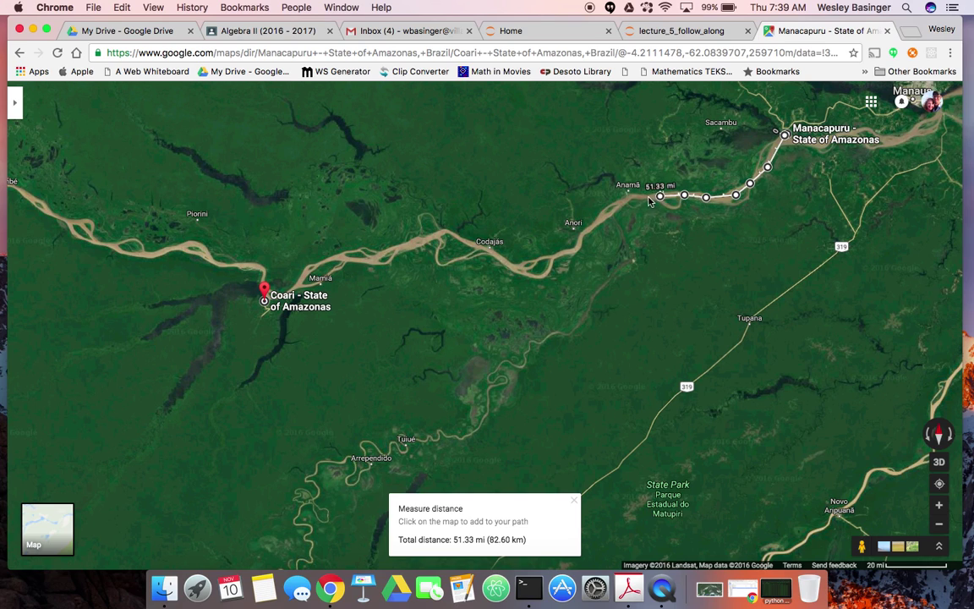
pyautogui.click(642, 197)
pyautogui.click(625, 199)
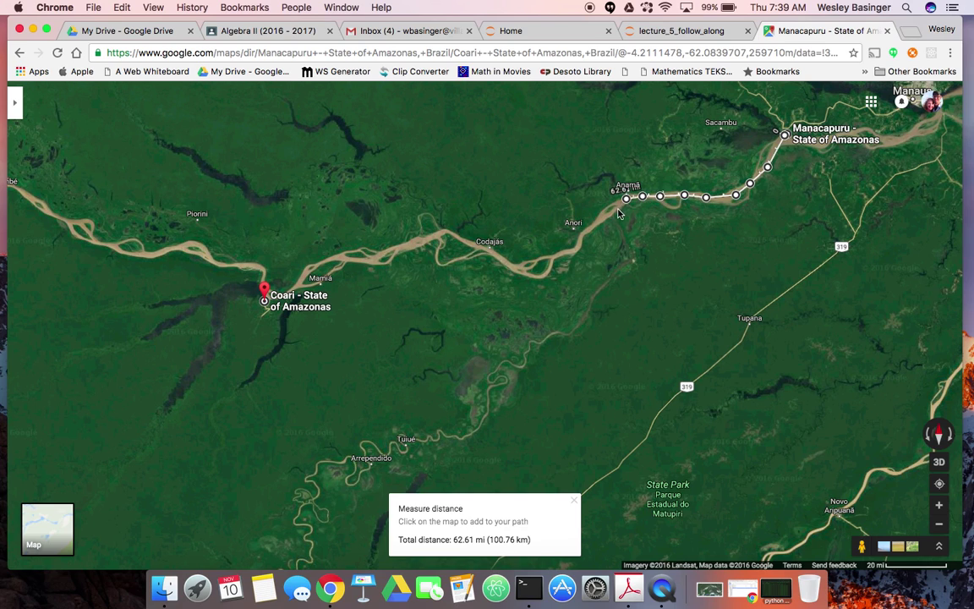
pyautogui.click(610, 211)
pyautogui.click(593, 230)
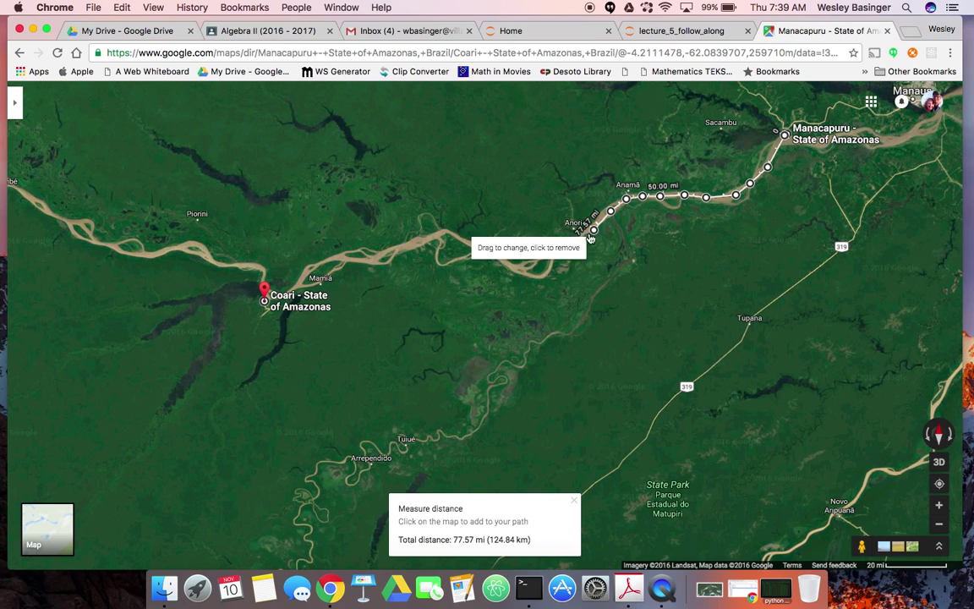
pyautogui.click(578, 246)
pyautogui.click(564, 255)
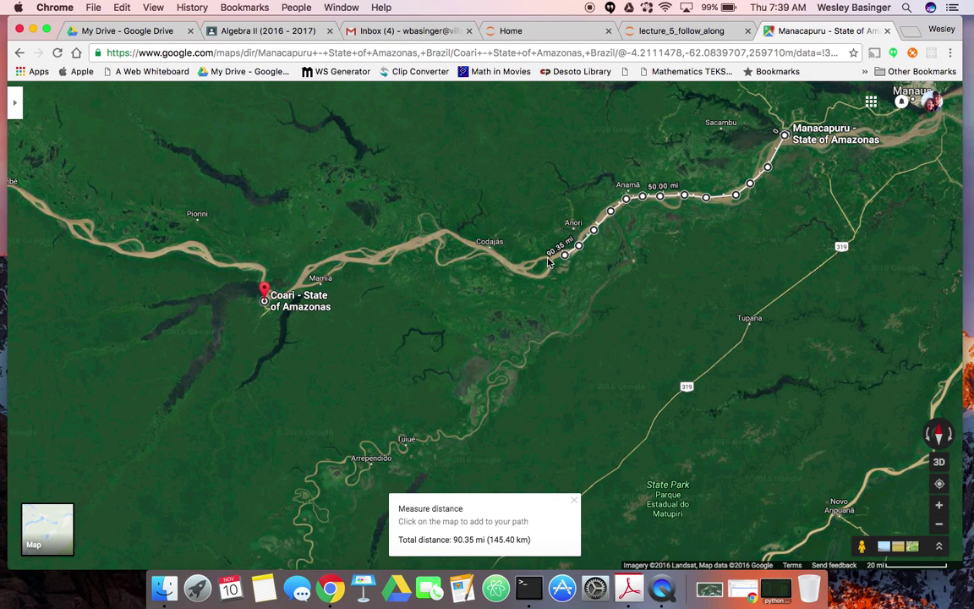
pyautogui.click(545, 259)
pyautogui.click(523, 267)
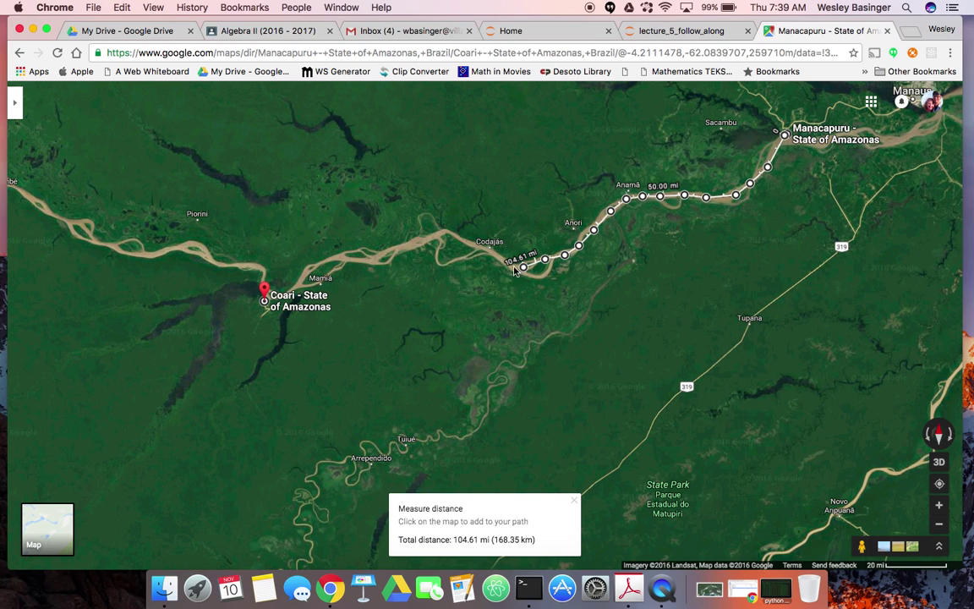
pyautogui.click(502, 261)
pyautogui.click(480, 249)
pyautogui.click(454, 239)
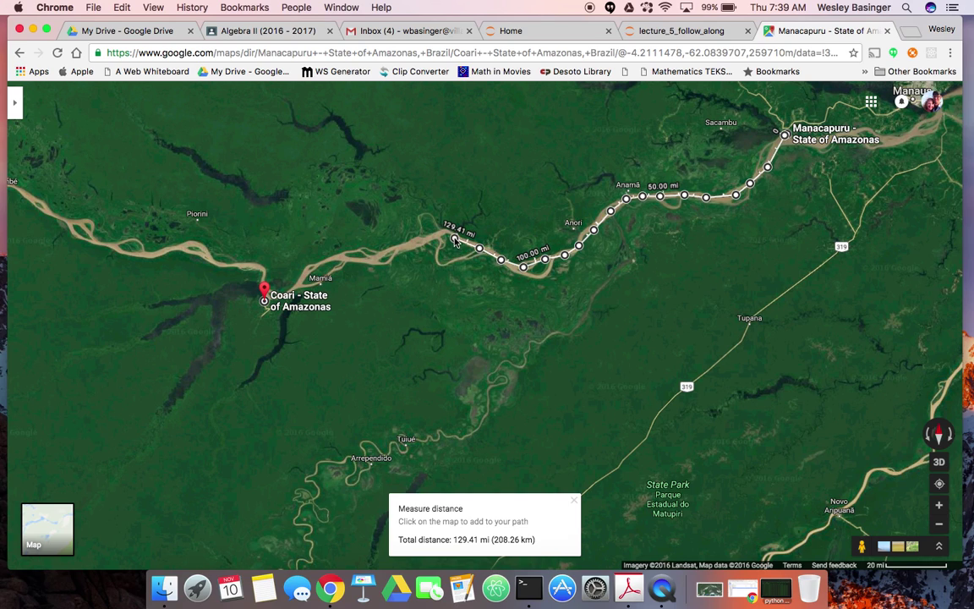
pyautogui.click(437, 234)
pyautogui.click(414, 244)
pyautogui.click(387, 250)
pyautogui.click(364, 261)
pyautogui.click(340, 259)
pyautogui.click(326, 261)
pyautogui.click(313, 269)
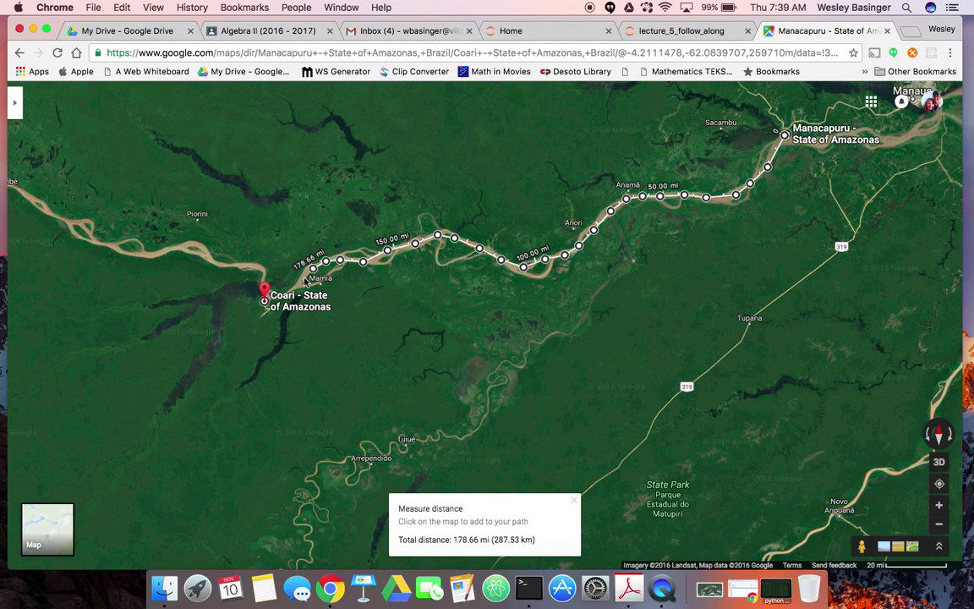
pyautogui.click(301, 280)
pyautogui.click(288, 290)
pyautogui.click(281, 296)
pyautogui.click(271, 298)
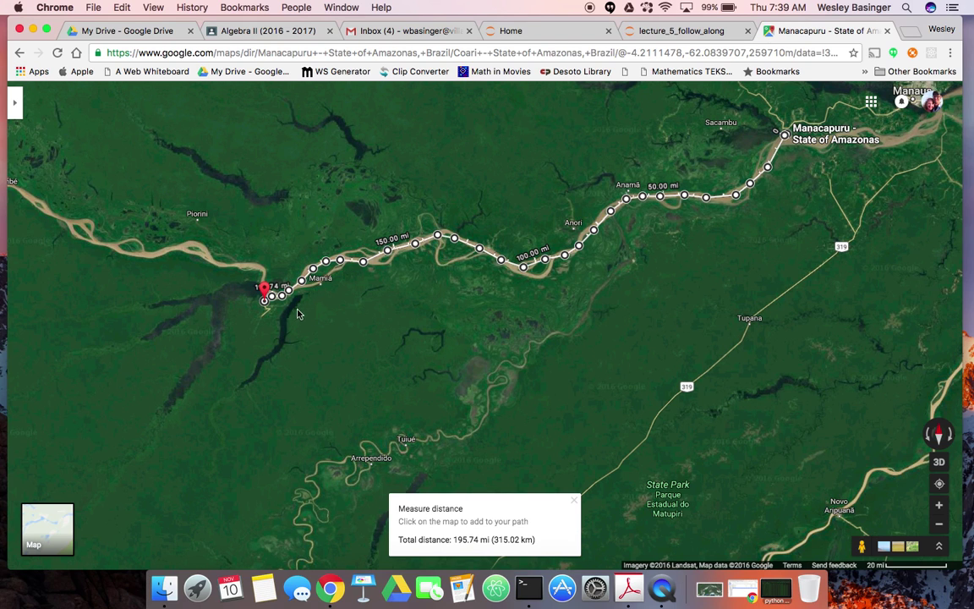
pyautogui.scroll(2, 294, 319)
pyautogui.scroll(2, 294, 320)
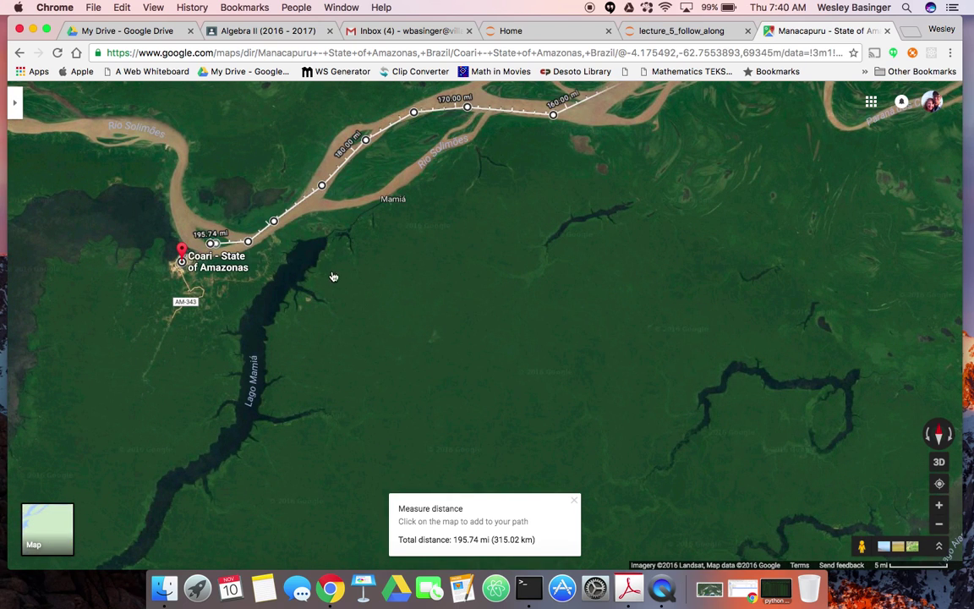
pyautogui.scroll(-3, 492, 268)
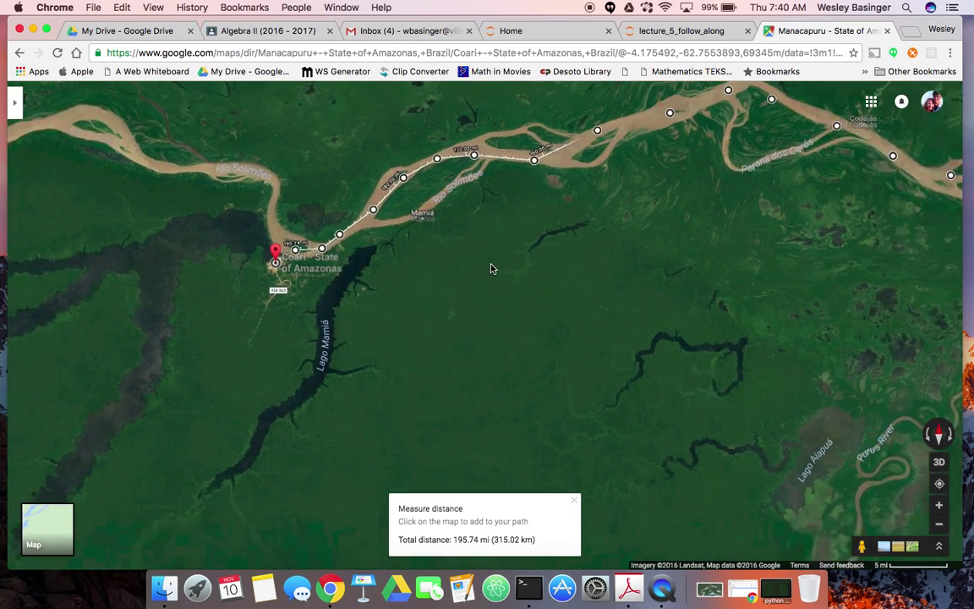
pyautogui.scroll(-1, 492, 264)
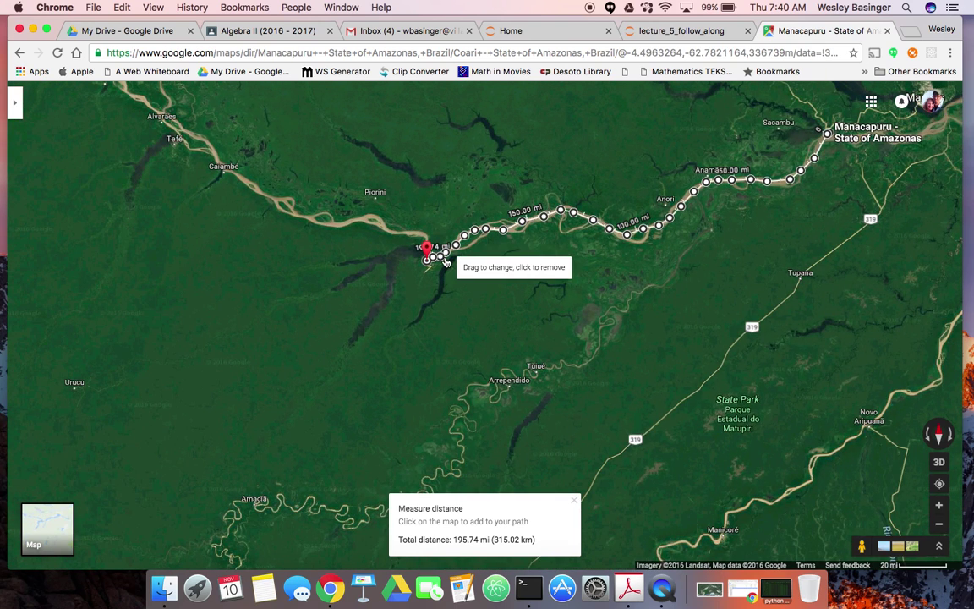
pyautogui.scroll(-2, 597, 327)
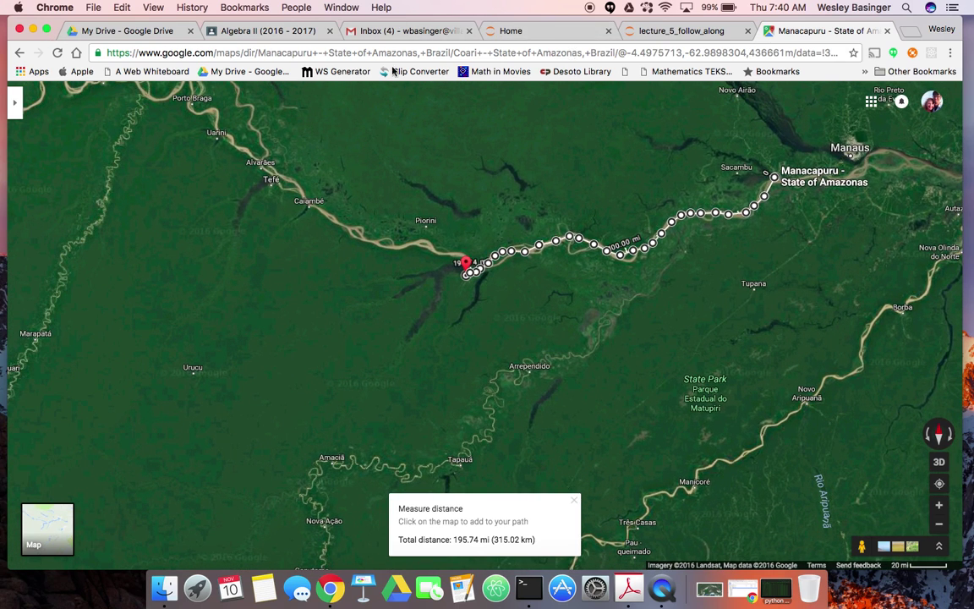
# - Switch to Google Drive, search for "transpor" and open the presentation Transportation Network of the Amazon Region
pyautogui.click(95, 34)
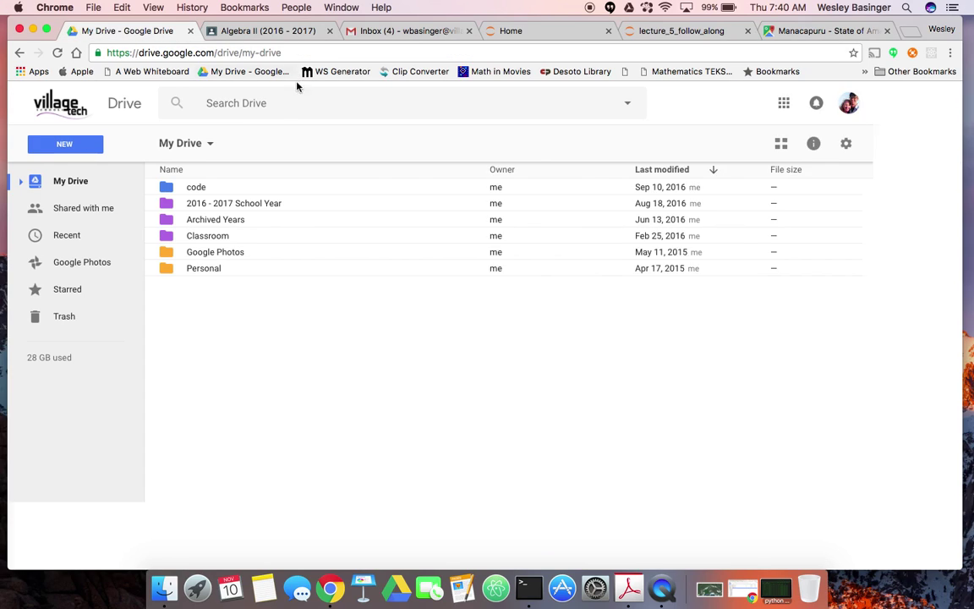
pyautogui.click(254, 104)
pyautogui.write('tran')
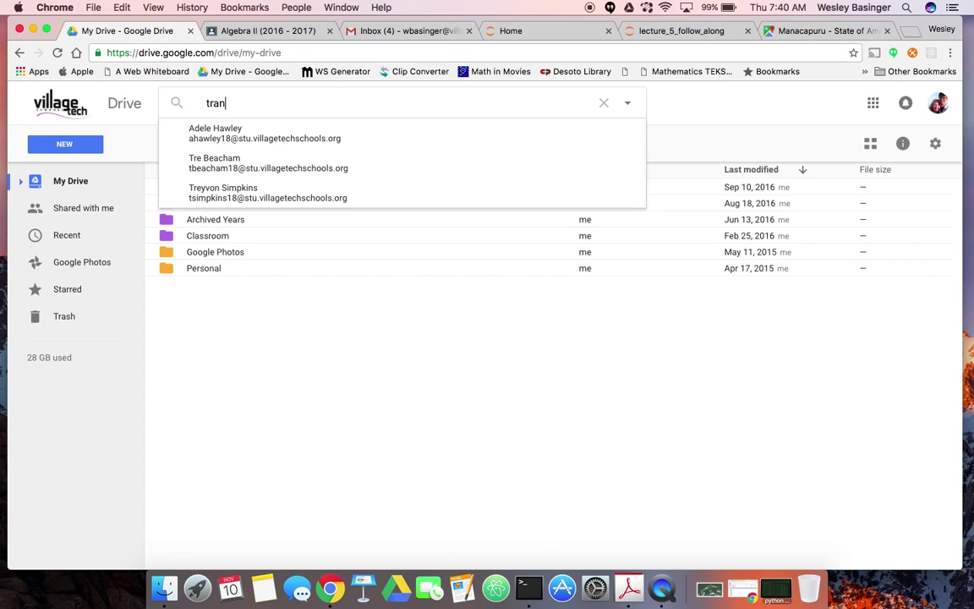
pyautogui.write('spor')
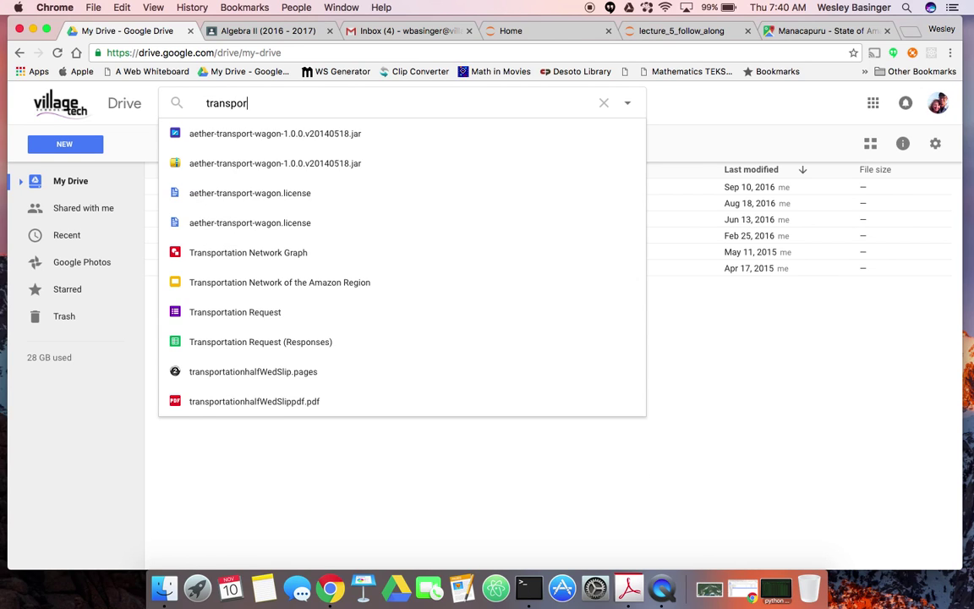
pyautogui.press('Down')
pyautogui.press('Down')
pyautogui.press('Down')
pyautogui.press('Down')
pyautogui.press('Down')
pyautogui.press('Down')
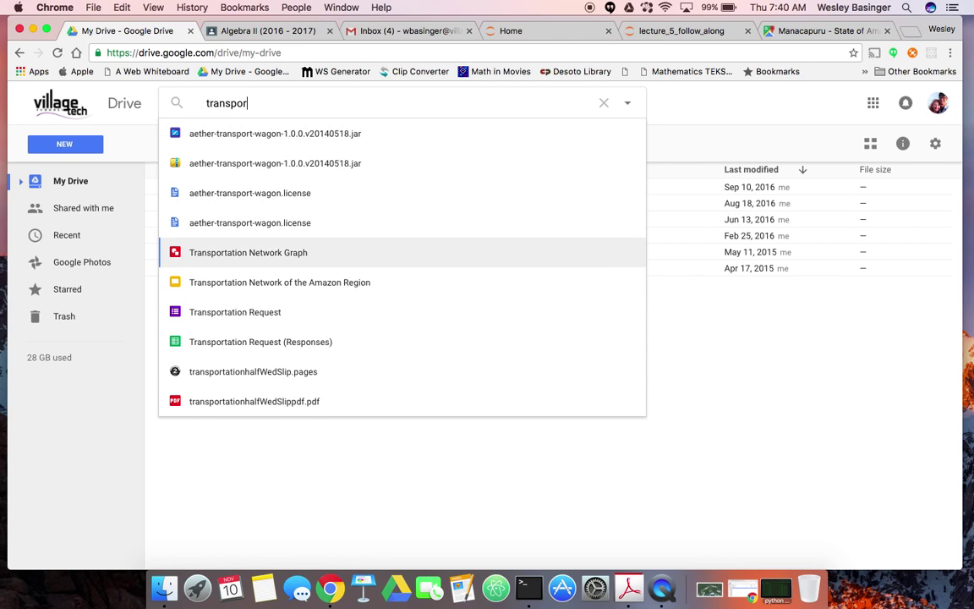
pyautogui.press('Return')
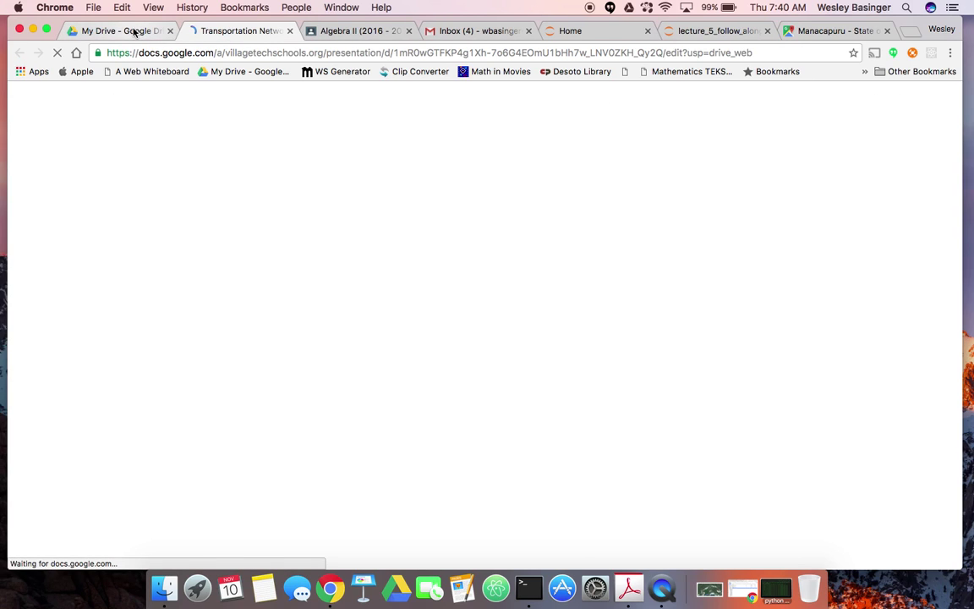